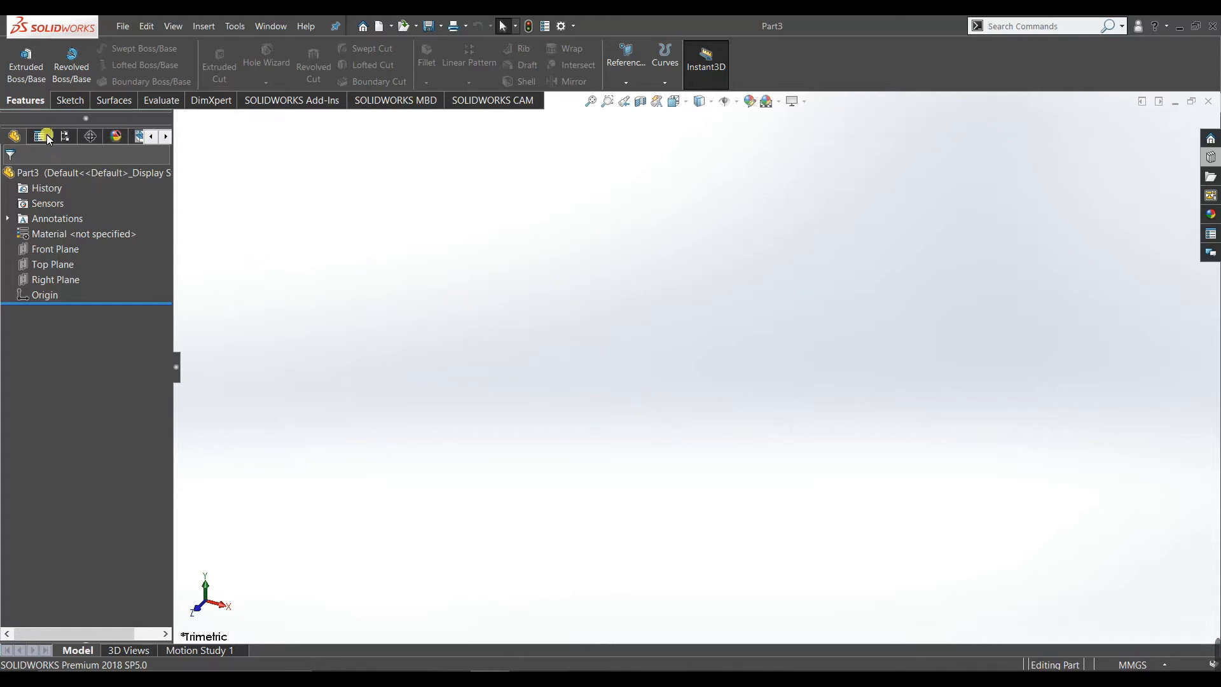
Start a new sketch on the Front Plane
left_click(70, 100)
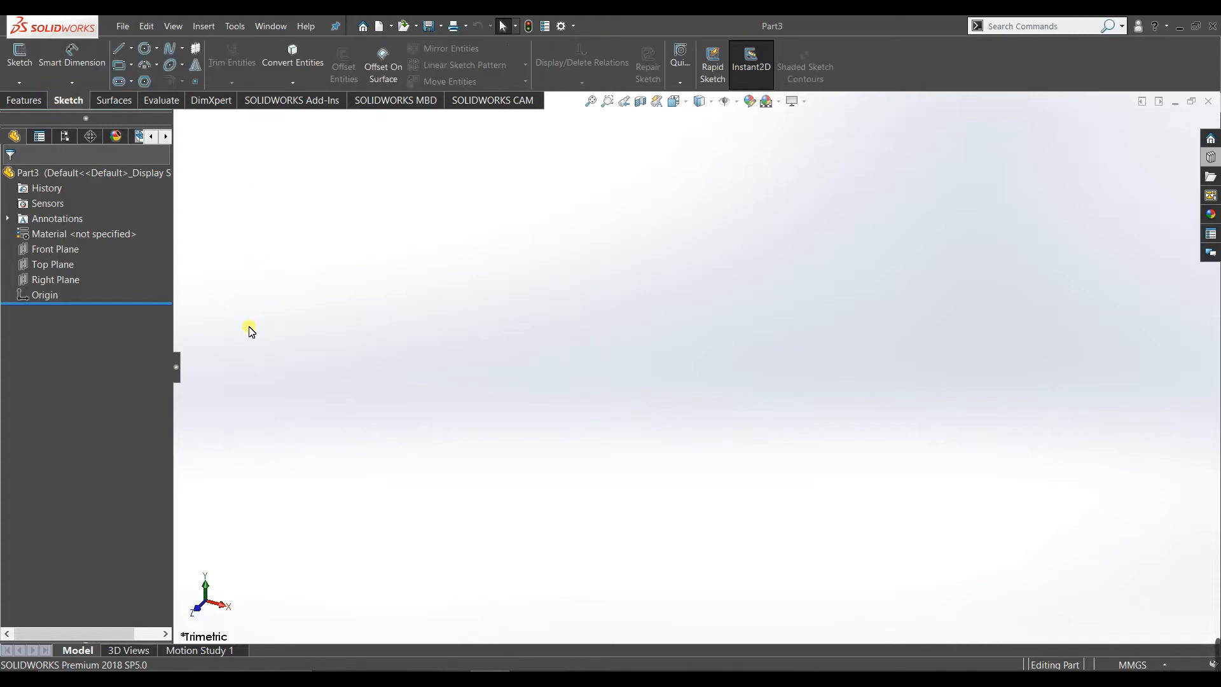
left_click(19, 248)
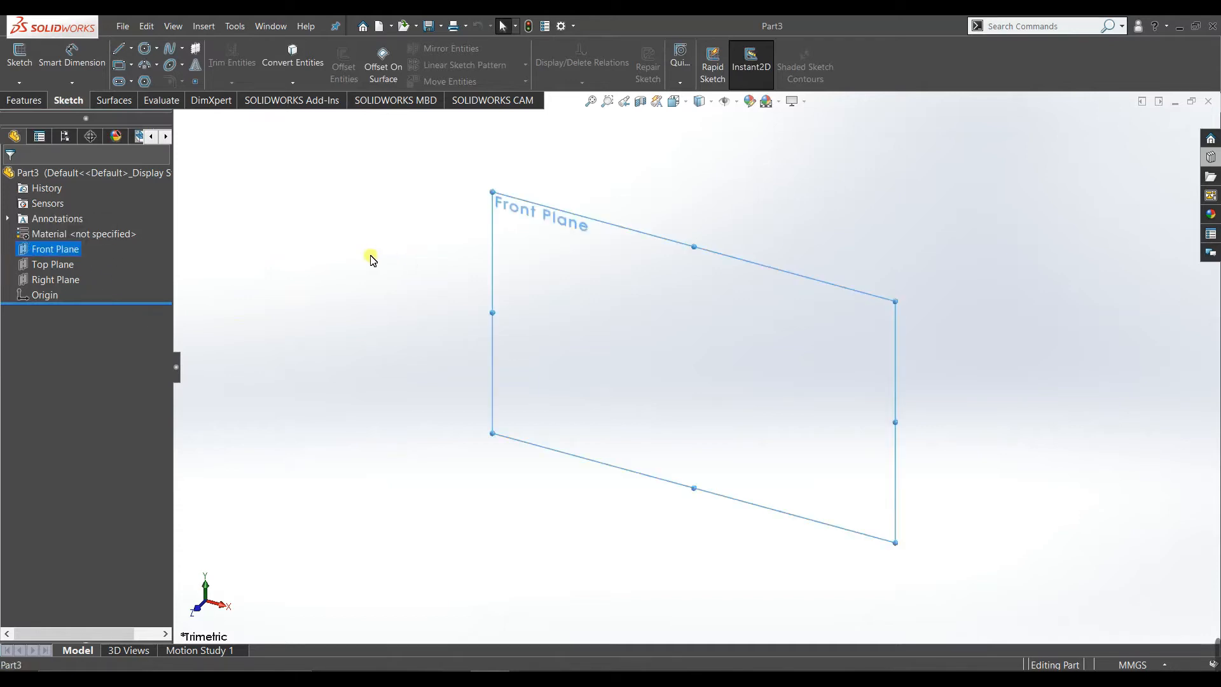
left_click(20, 59)
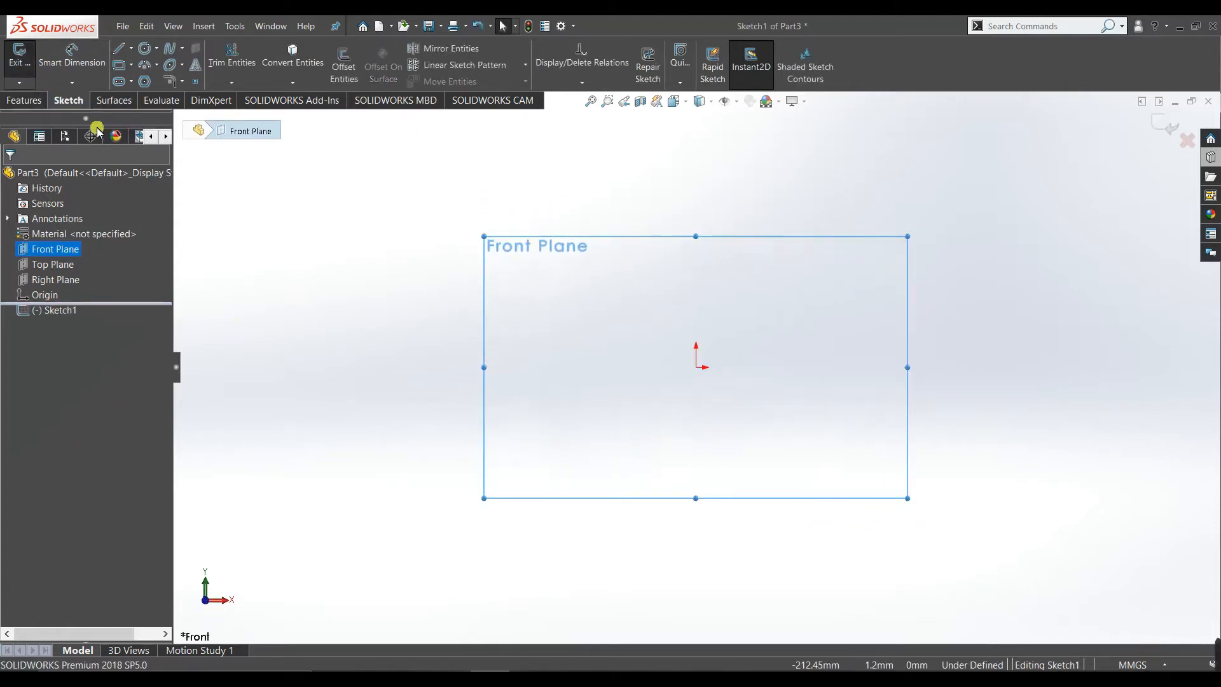
left_click(25, 100)
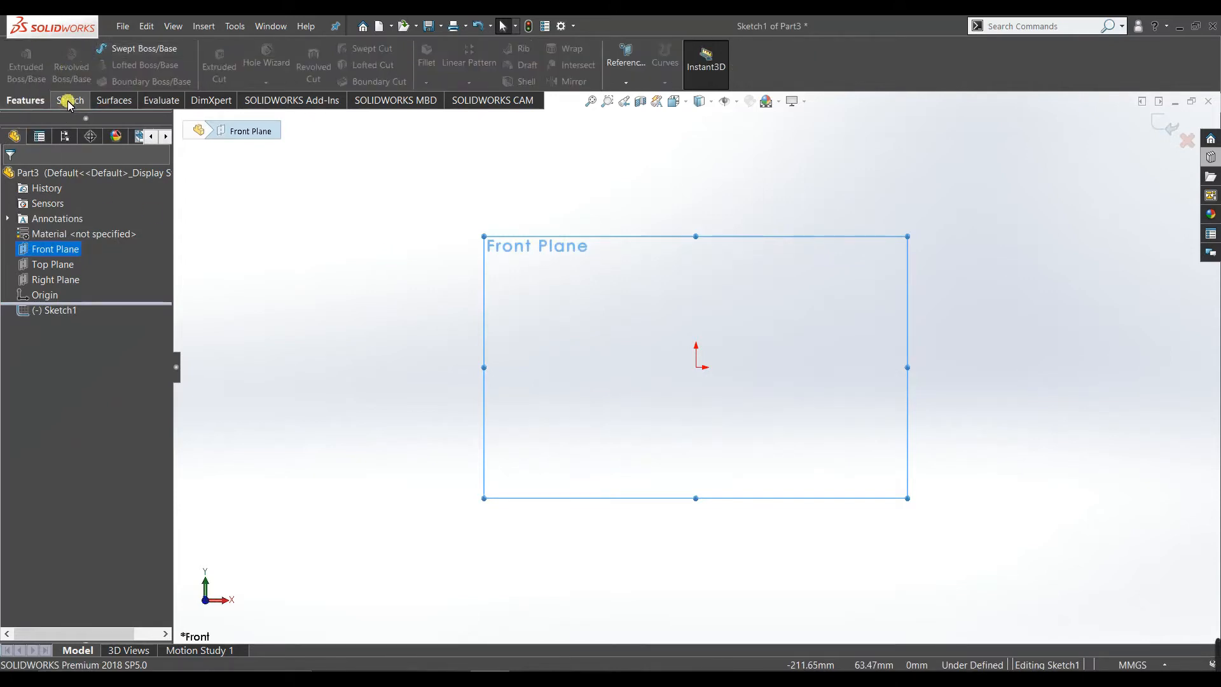
left_click(70, 100)
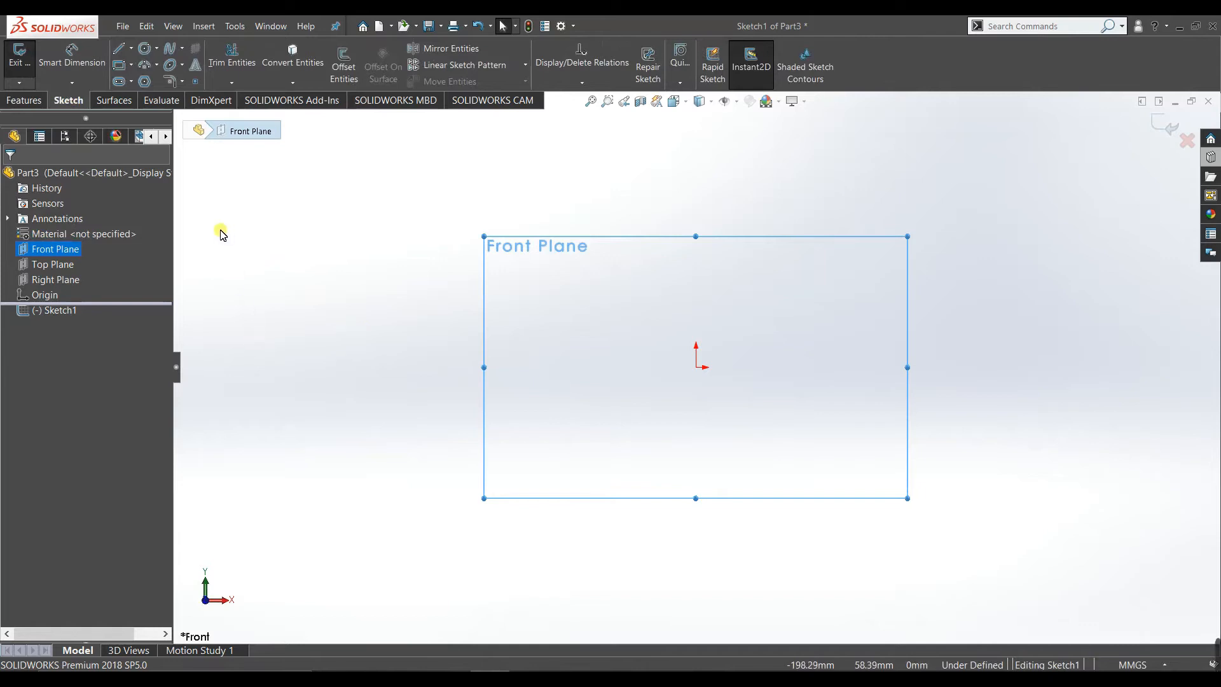
Draw a horizontal centerline about 99 mm long, starting at the origin and running in the positive X direction
left_click(132, 49)
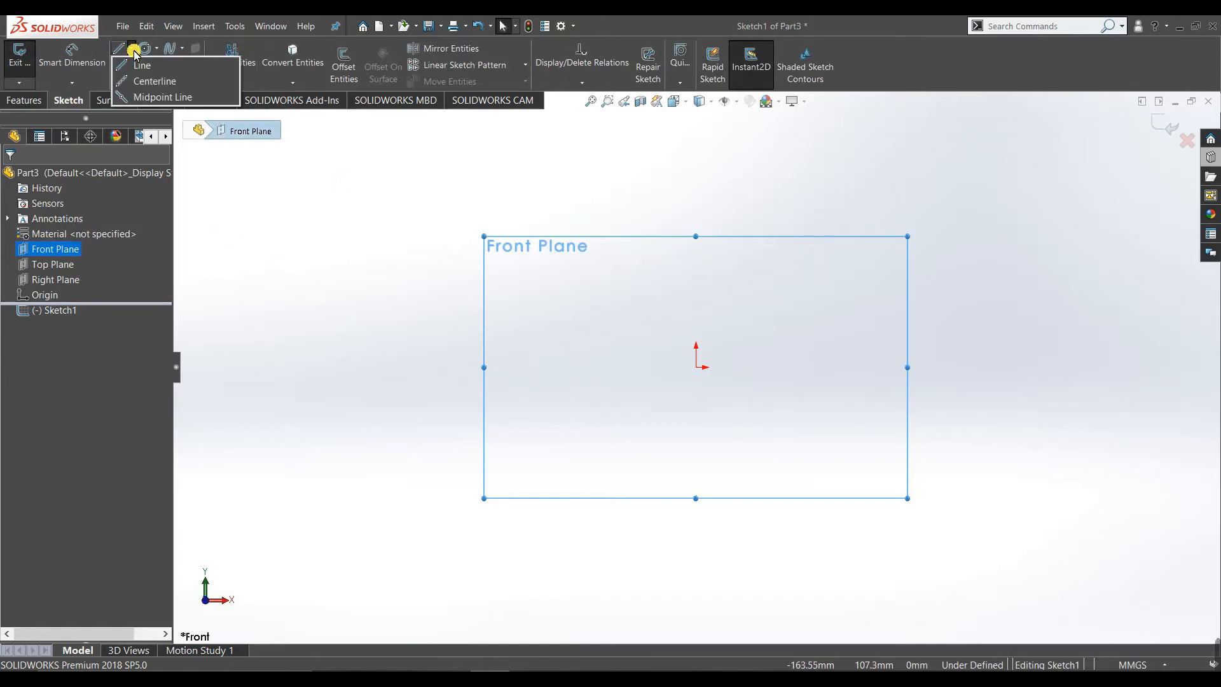
left_click(150, 81)
left_click(696, 367)
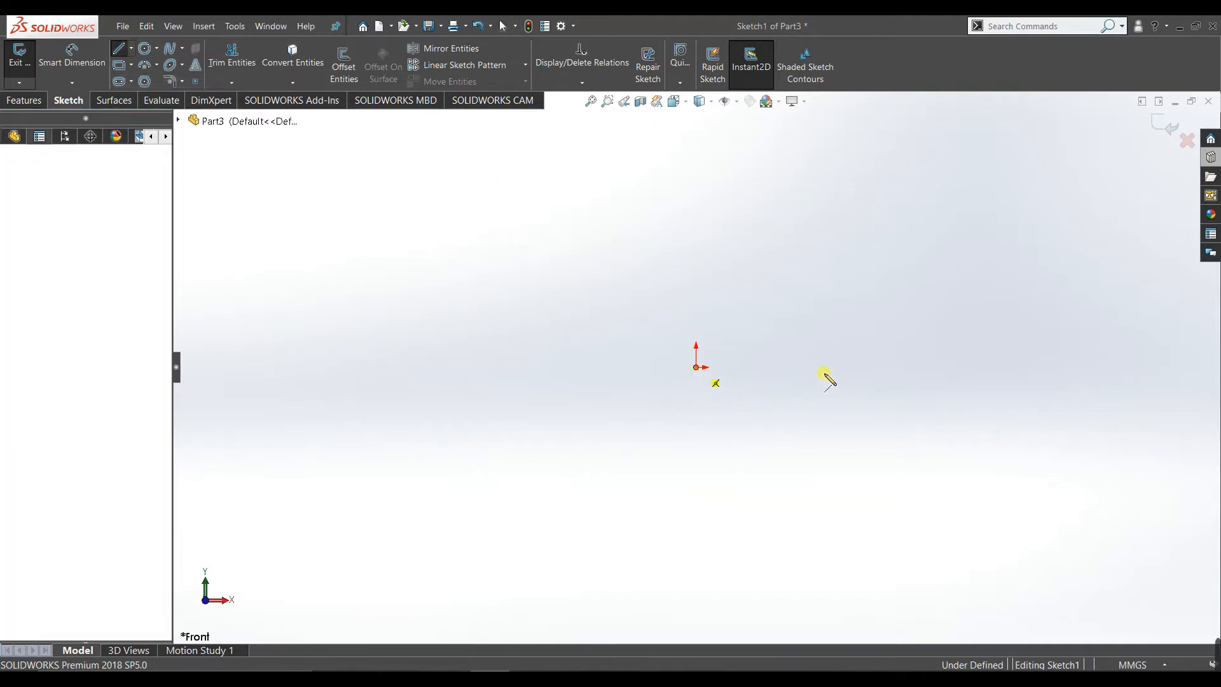
left_click(932, 367)
right_click(1055, 325)
left_click(1074, 321)
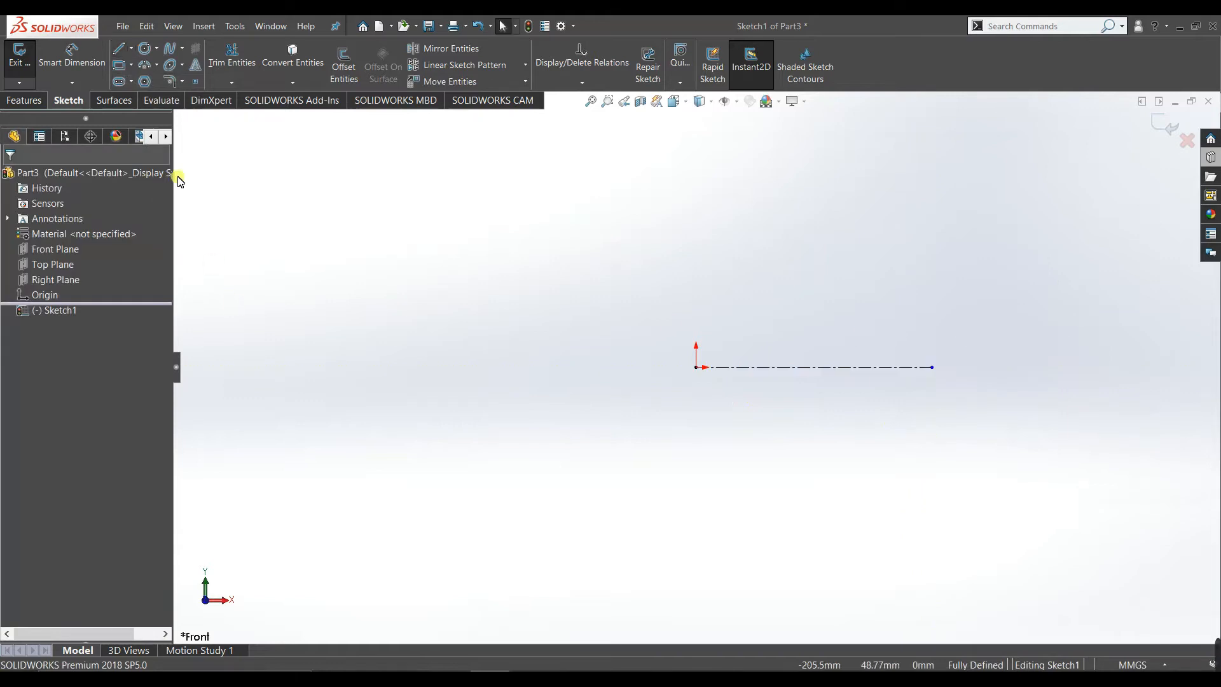
Sketch three connected lines: up about 40 mm from the origin, horizontally about 99 mm, and down to the centerline's far end
left_click(118, 48)
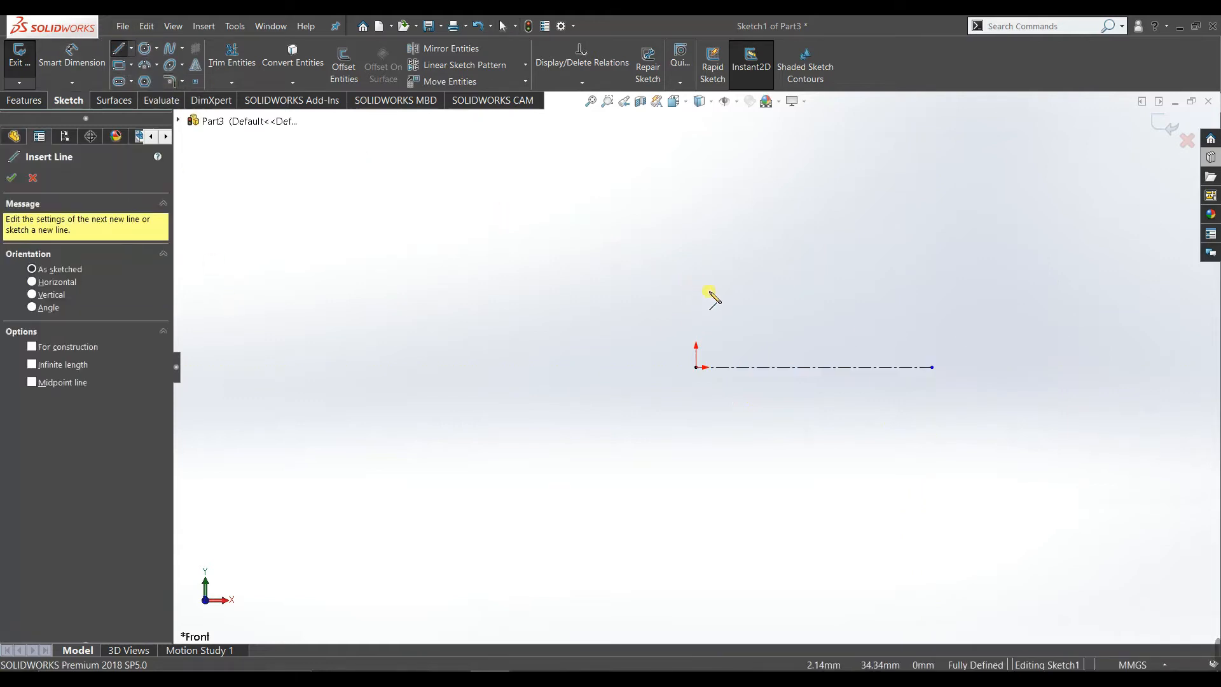
left_click(696, 367)
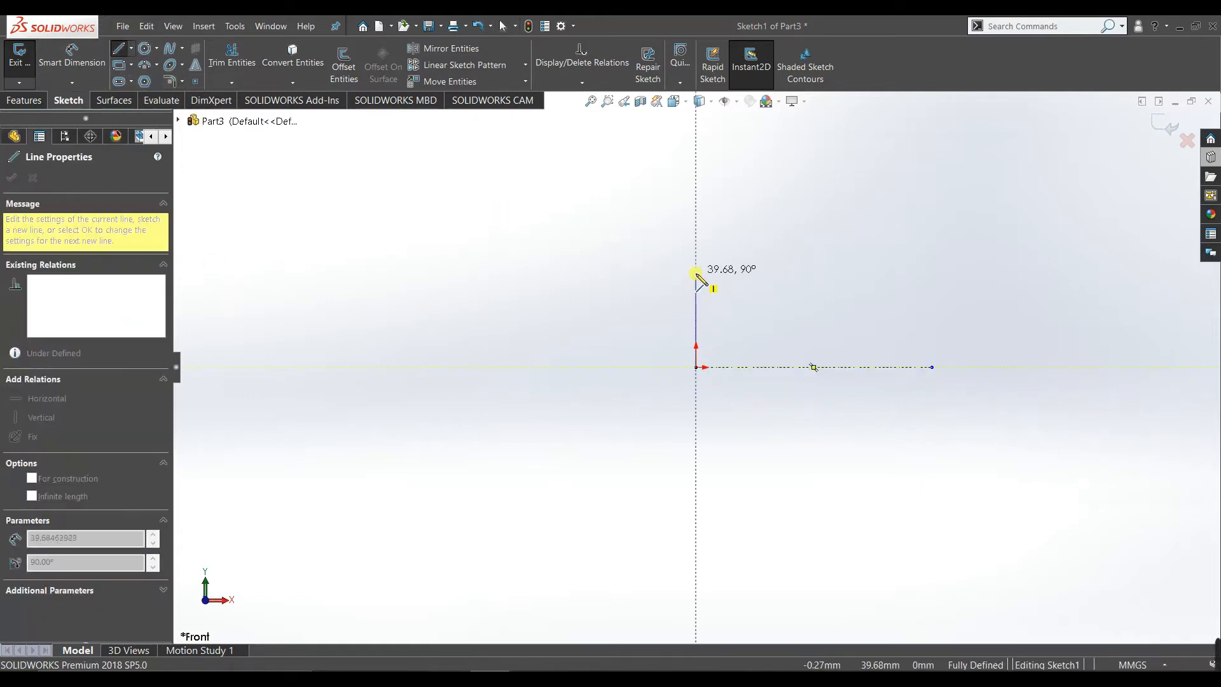
left_click(696, 272)
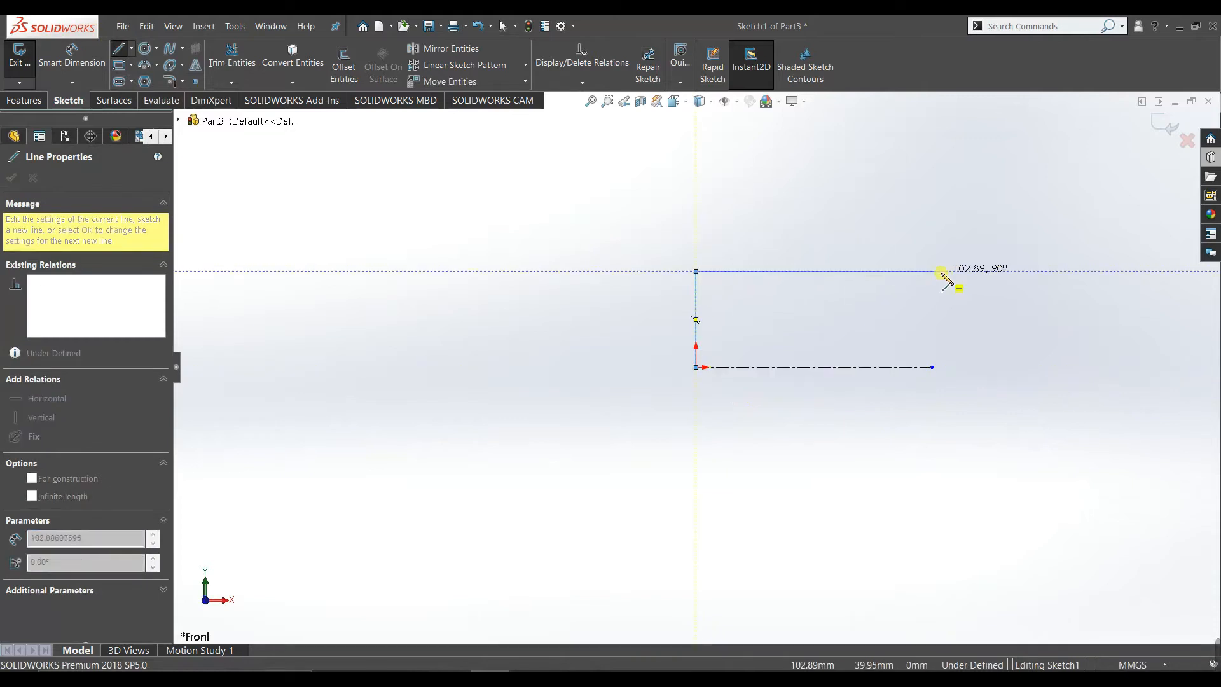
left_click(931, 272)
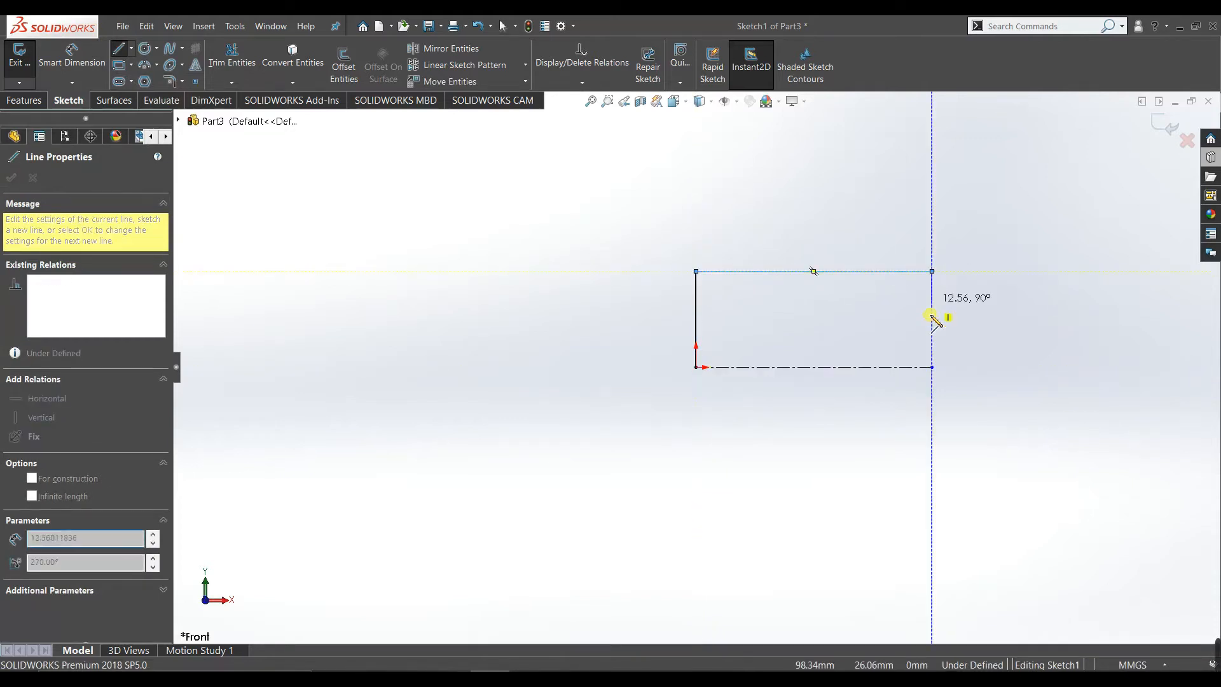
left_click(931, 367)
right_click(1041, 342)
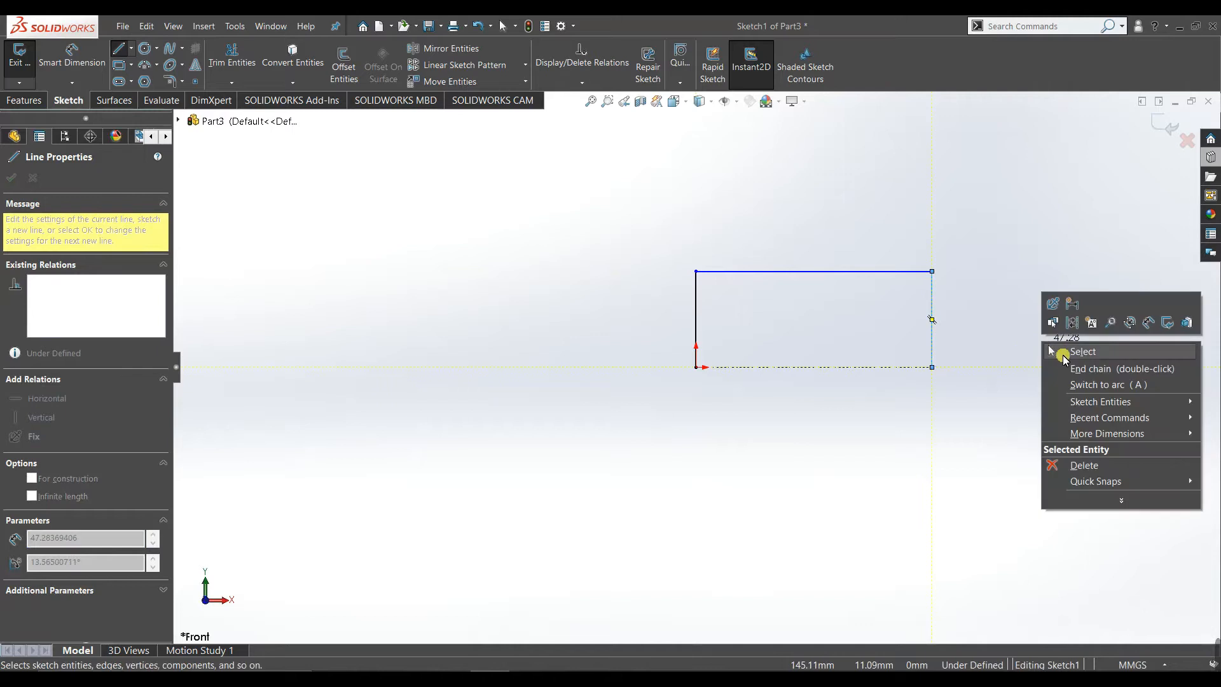
left_click(1058, 350)
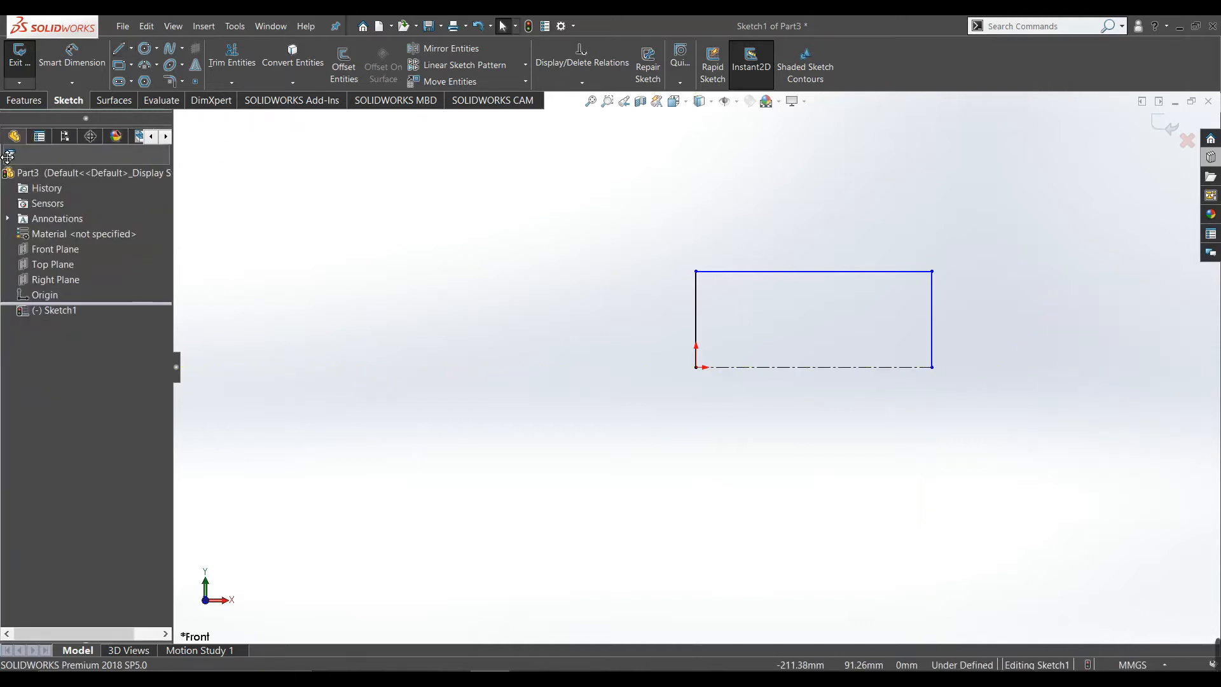
Start a Revolved Boss/Base from the sketch and accept automatic closing of the open profile
left_click(15, 106)
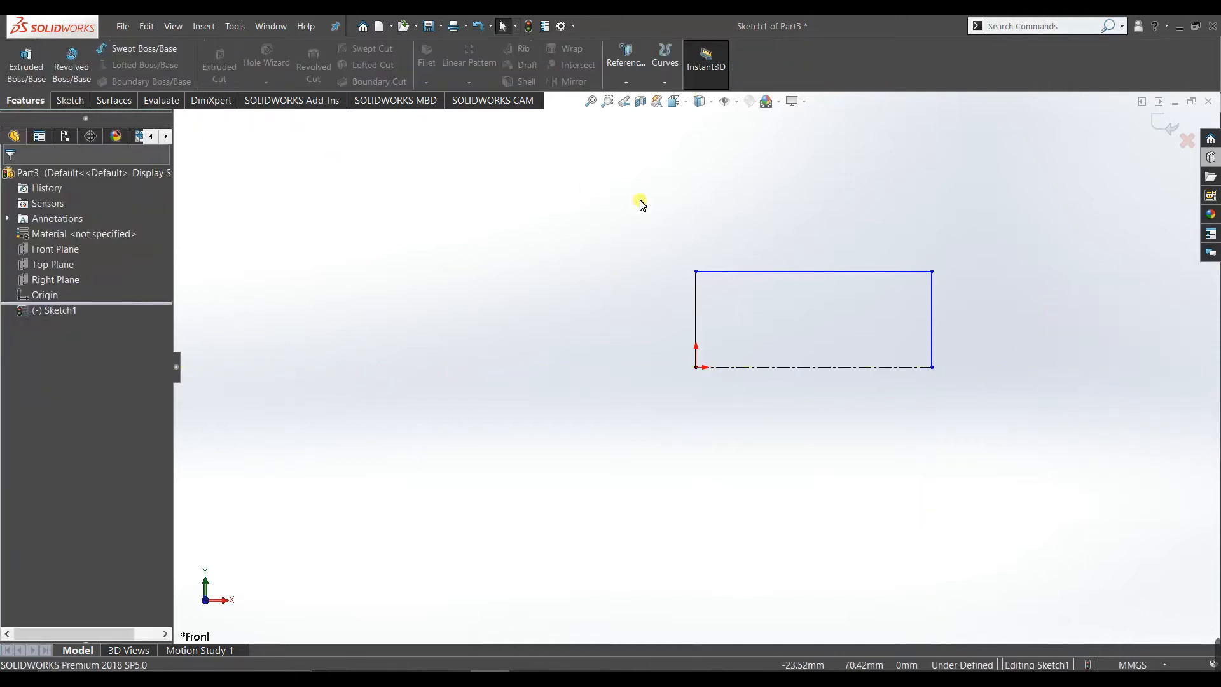
left_click(66, 82)
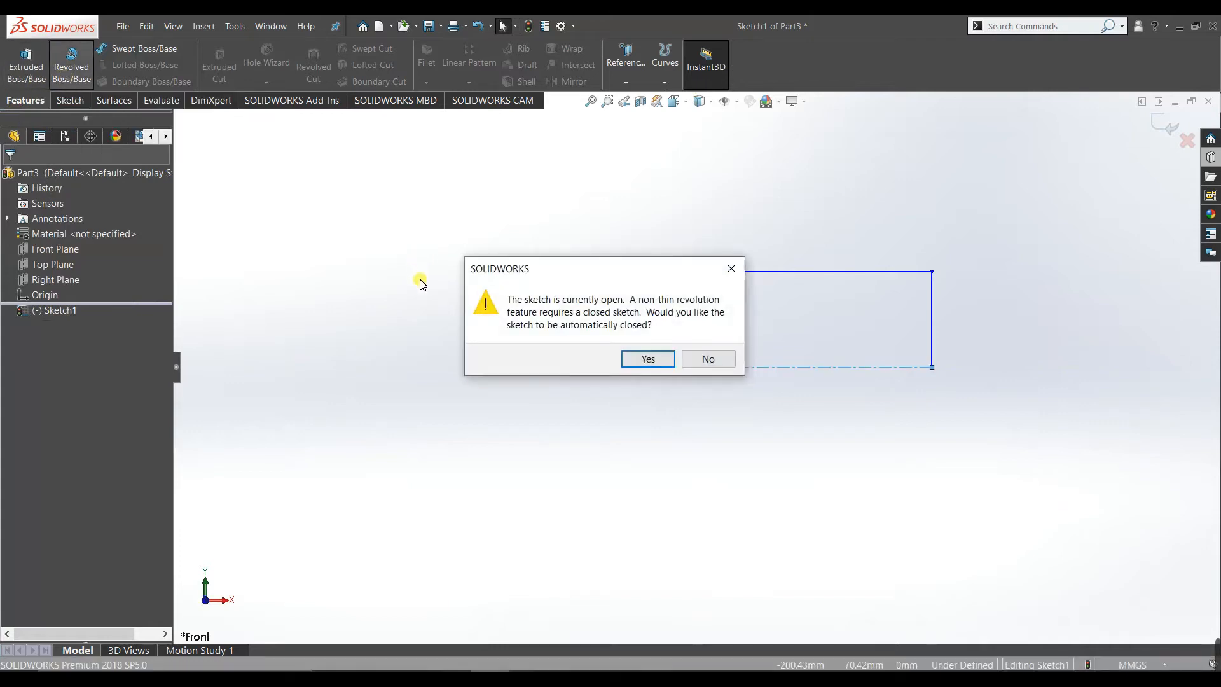
left_click_drag(646, 273, 533, 229)
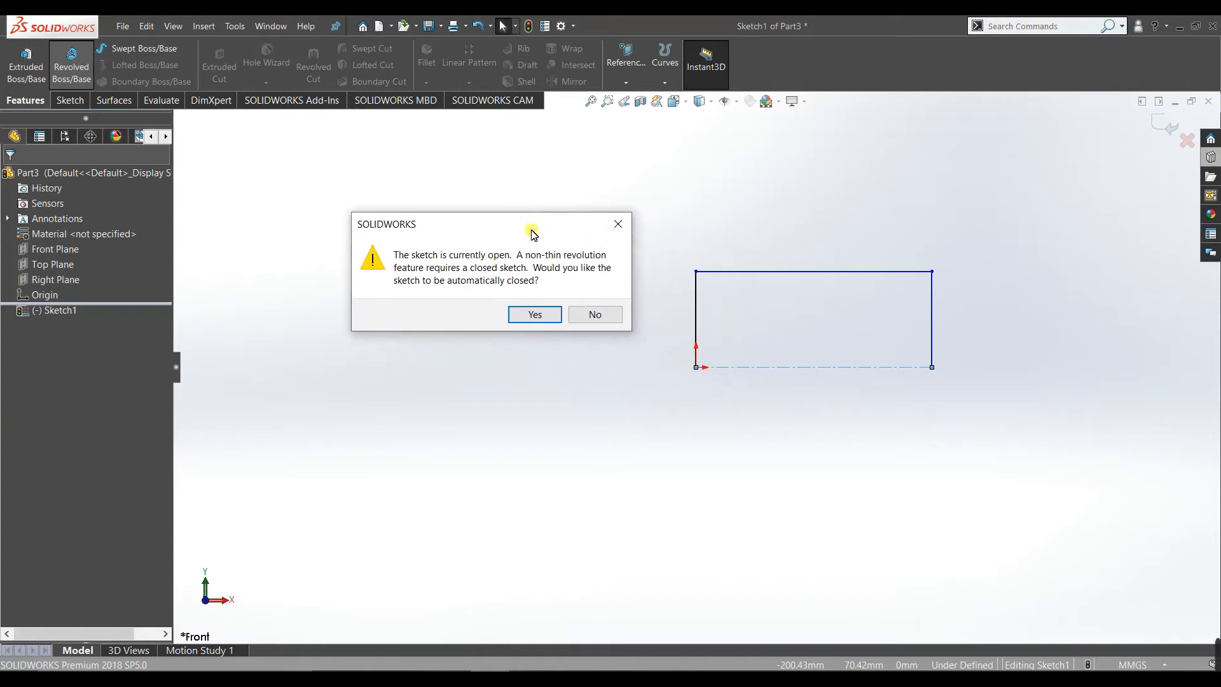
left_click(533, 315)
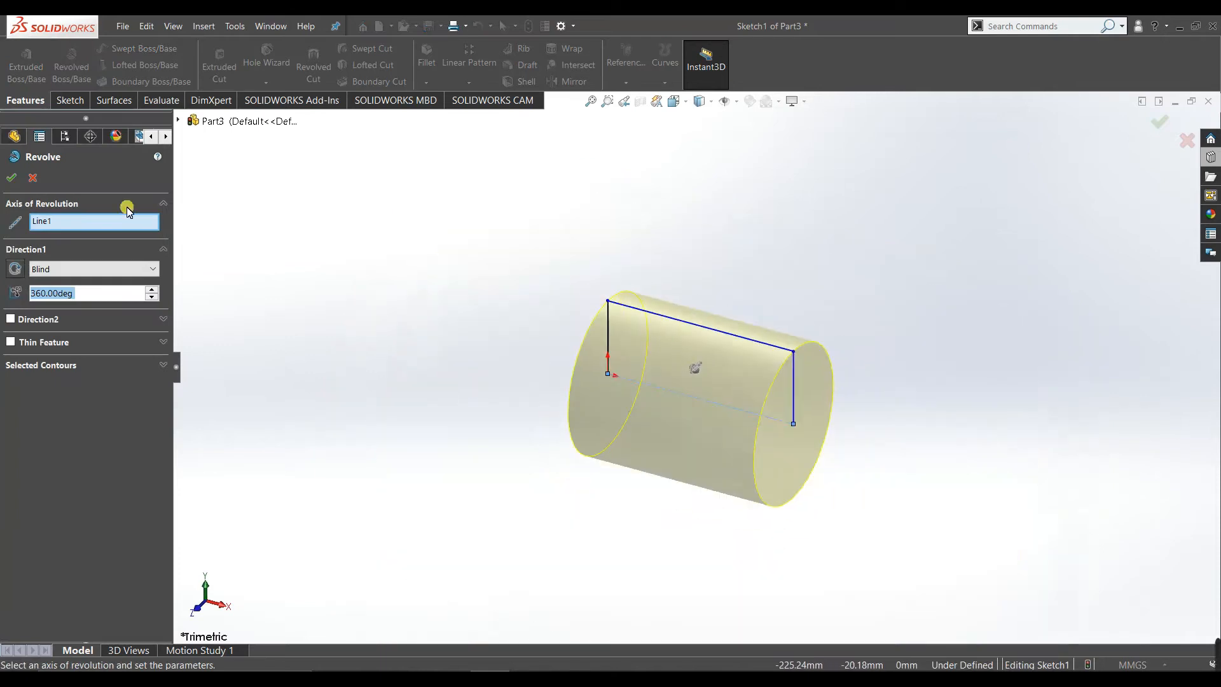
Clear the axis of revolution and reselect the line along the centerline
right_click(117, 223)
left_click(143, 231)
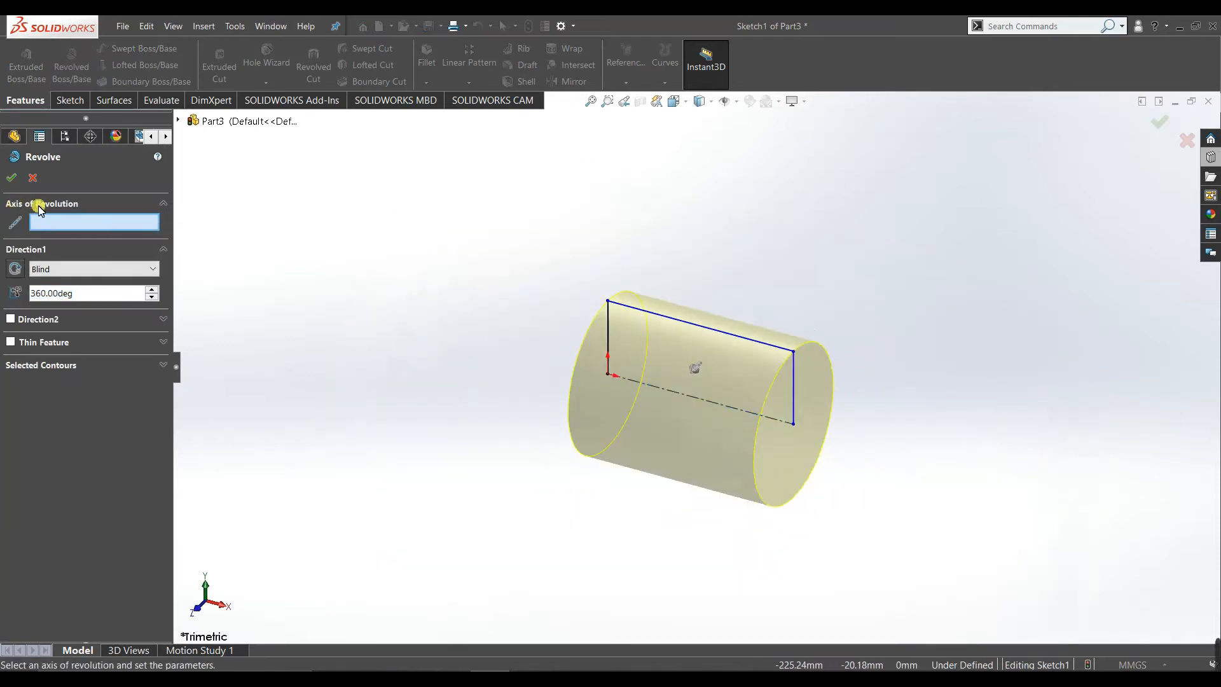
left_click(705, 400)
Clear the axis of revolution and try the profile's upper horizontal line as the axis
right_click(51, 220)
left_click(76, 224)
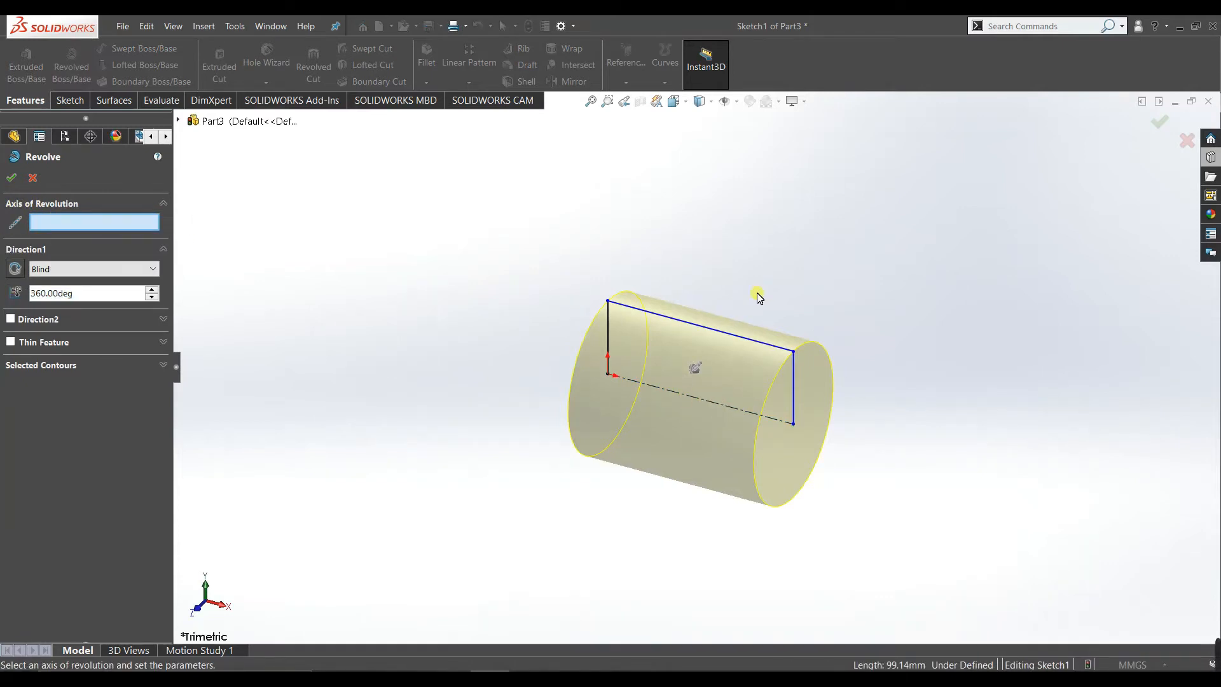
left_click(742, 337)
Clear the axis of revolution and select the profile's lower line along the centerline instead
right_click(127, 224)
left_click(139, 233)
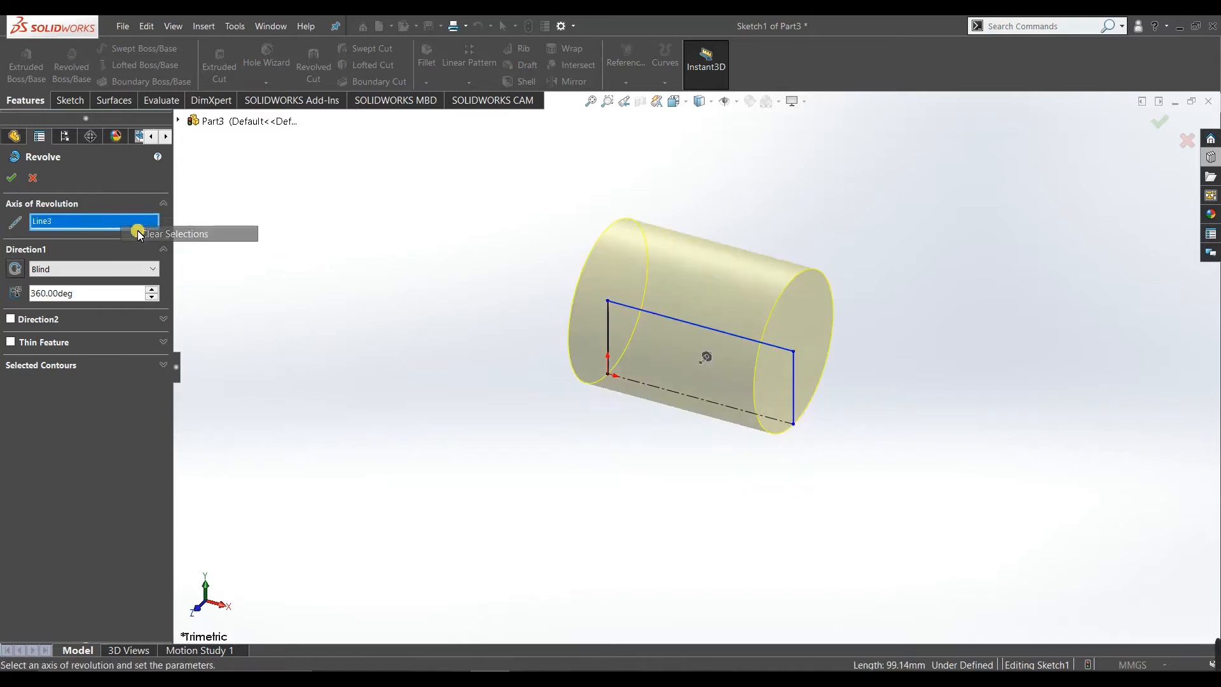
left_click(686, 400)
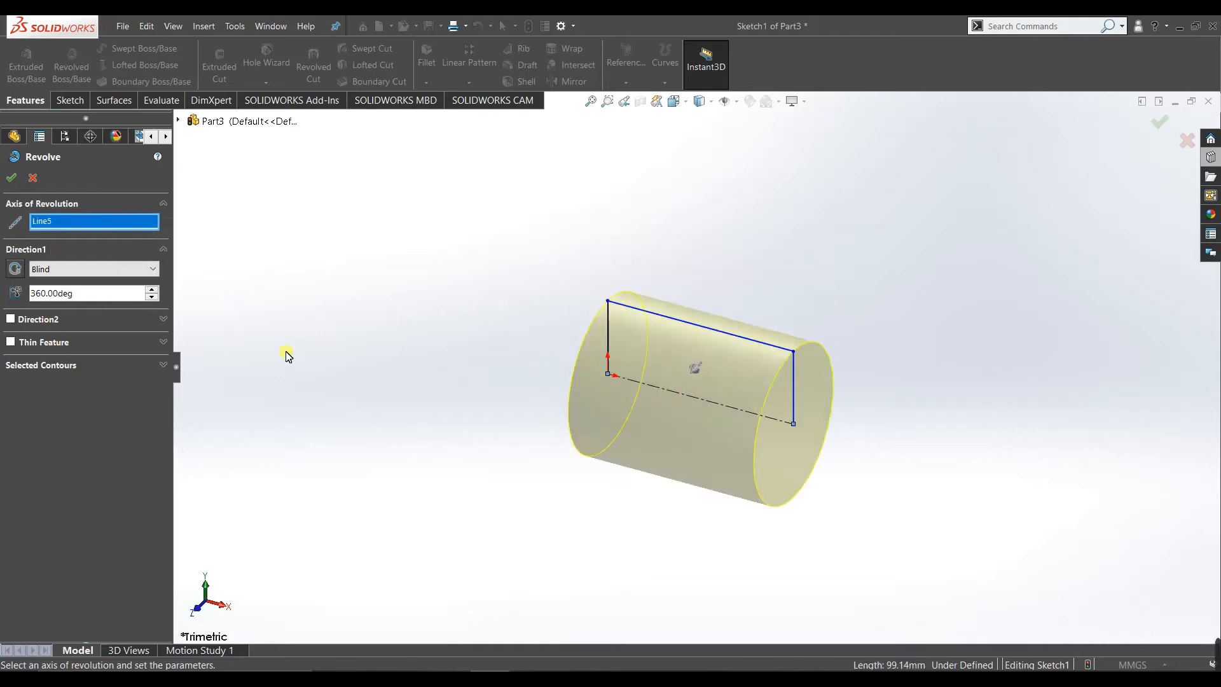
left_click(81, 274)
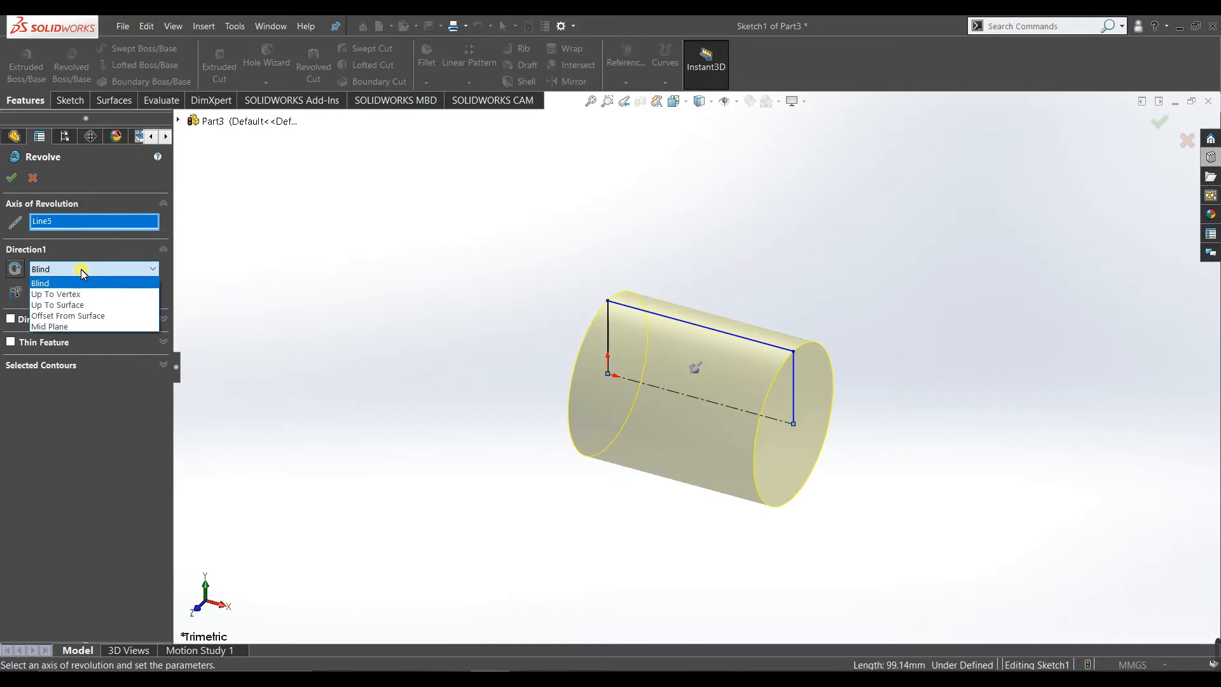
left_click(113, 272)
left_click(37, 268)
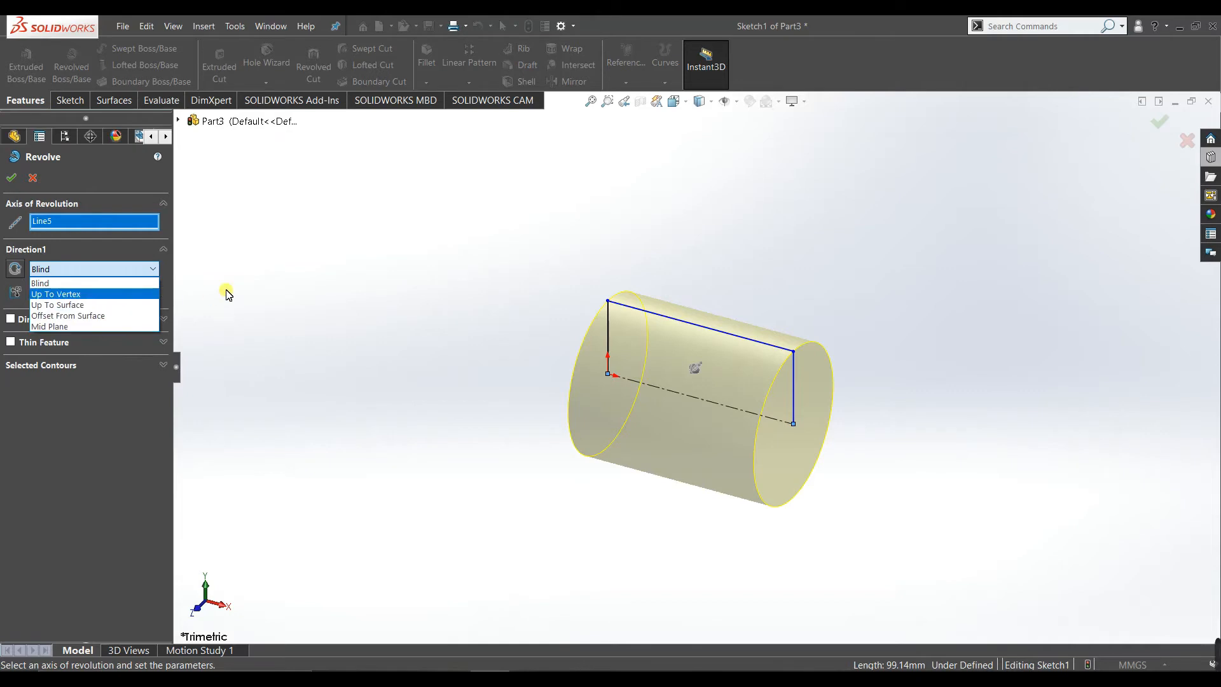
left_click(147, 272)
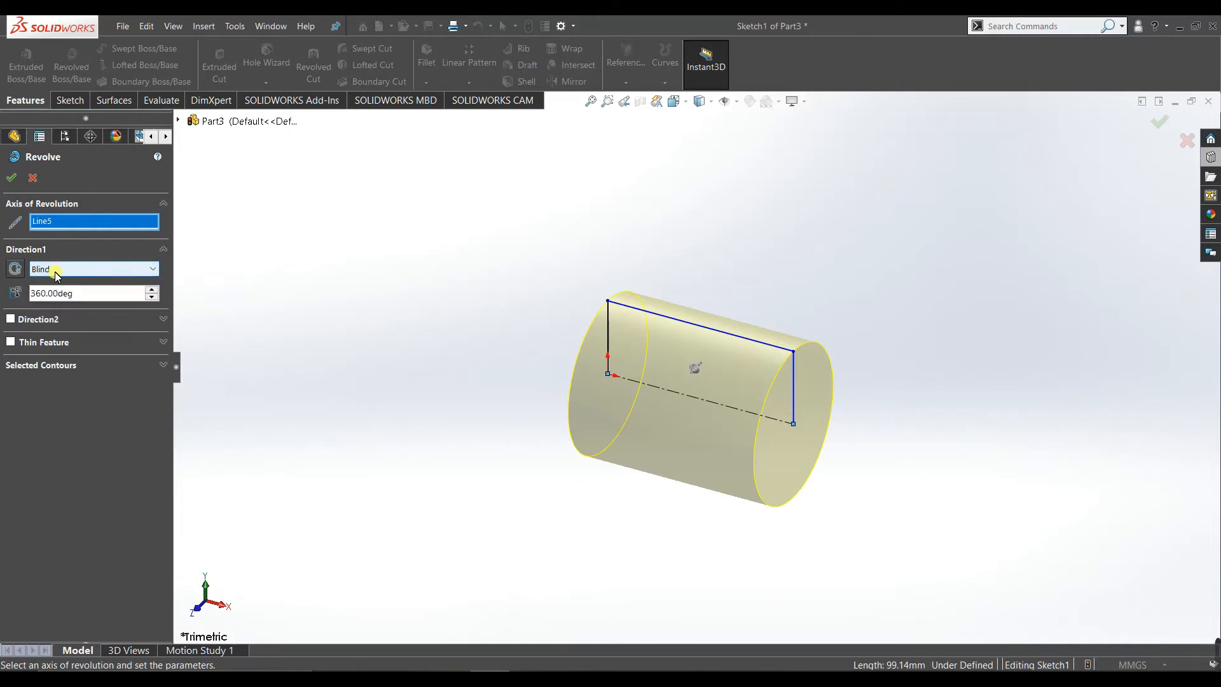
left_click(83, 270)
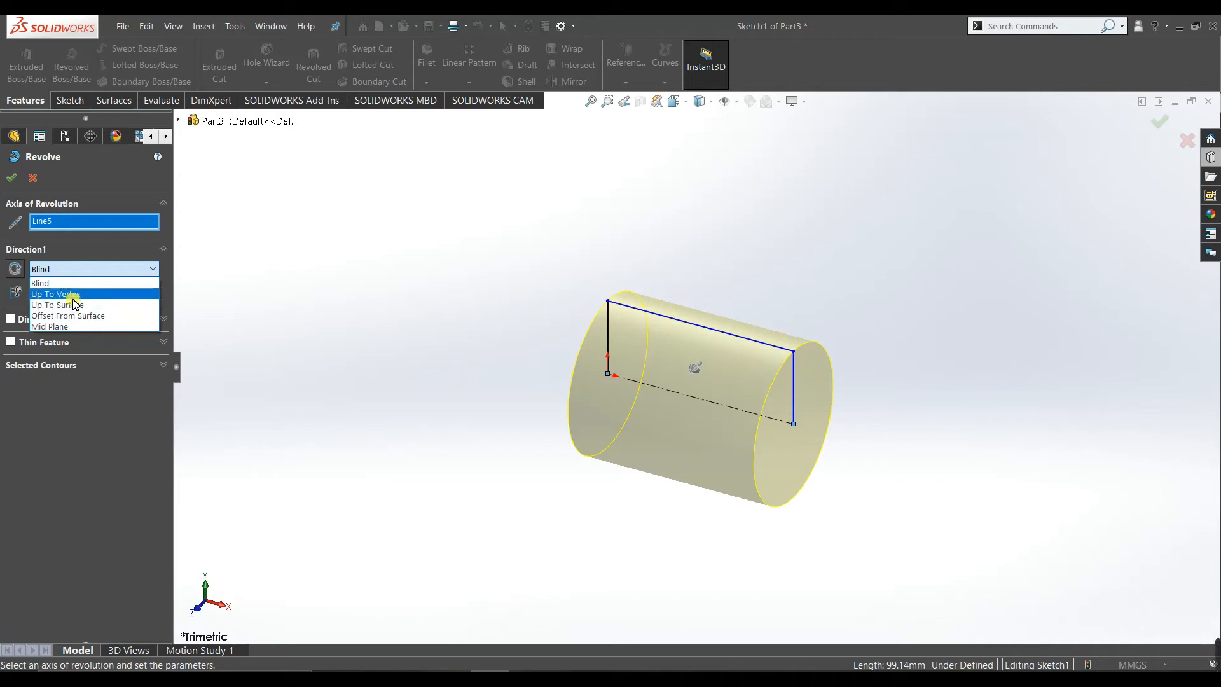
left_click(74, 278)
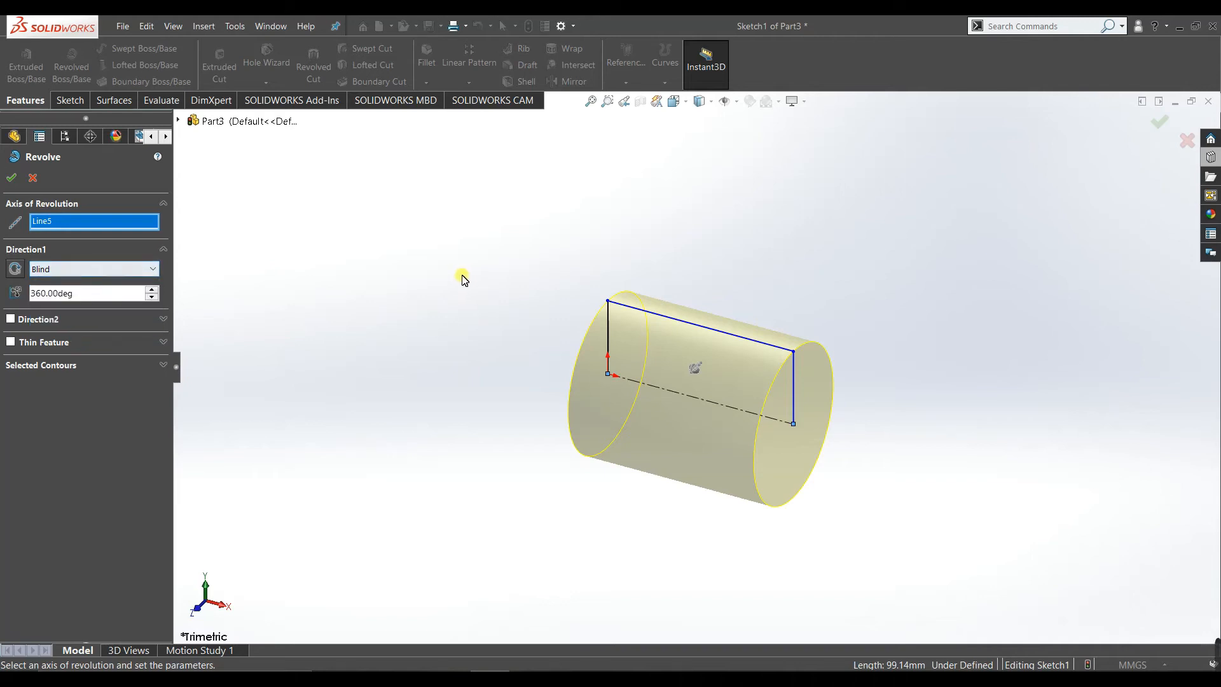
Set the Direction 1 revolve angle to 180 degrees and inspect the preview
left_click_drag(110, 294, 5, 289)
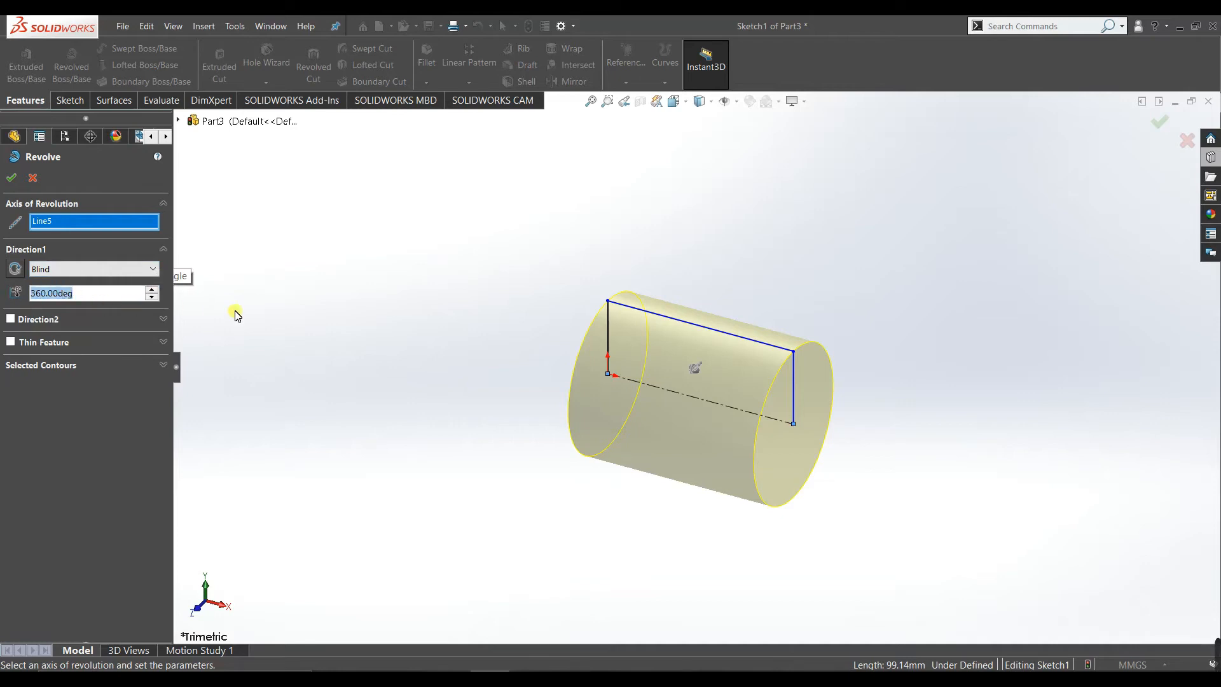
type("180")
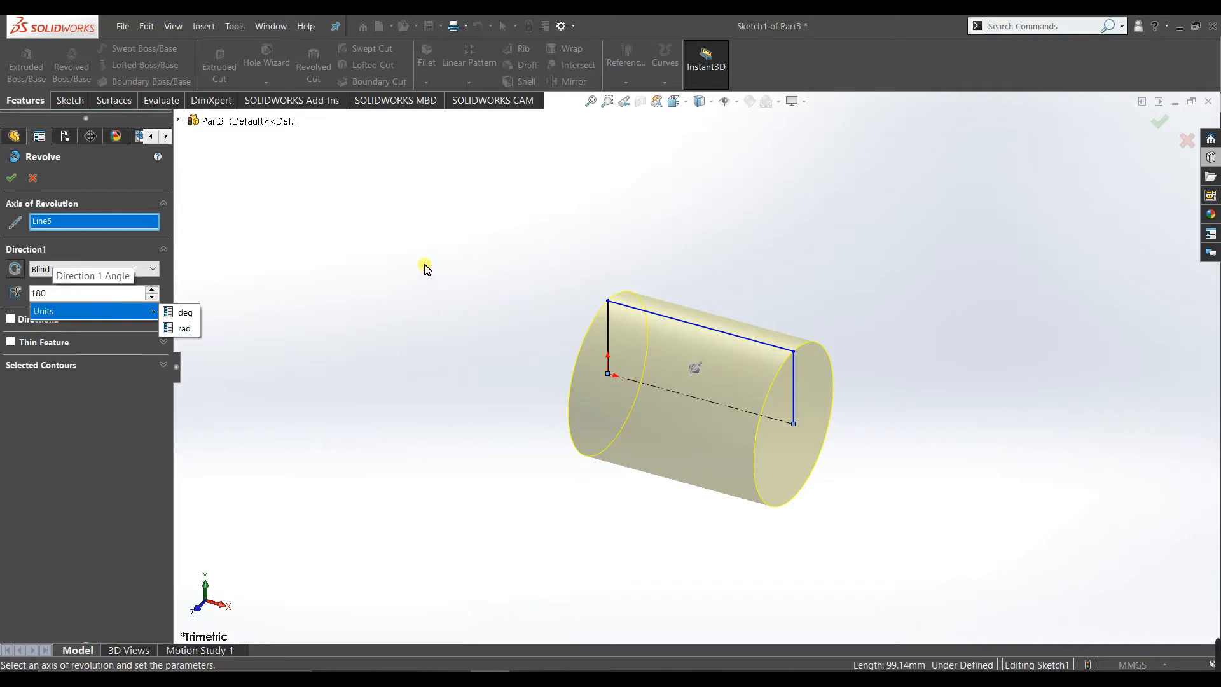
key("Return")
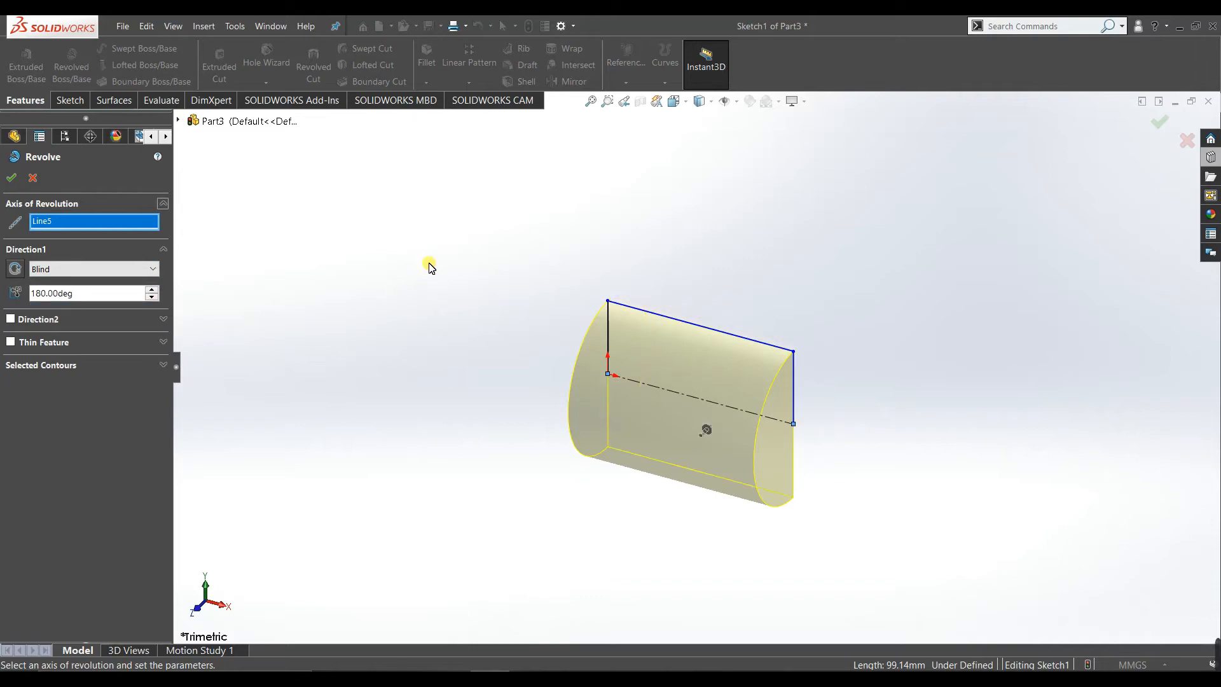
mouse_move(383, 321)
middle_mouse_down()
mouse_move(242, 429)
mouse_move(372, 159)
mouse_move(531, 415)
mouse_move(586, 344)
mouse_move(540, 375)
middle_mouse_up()
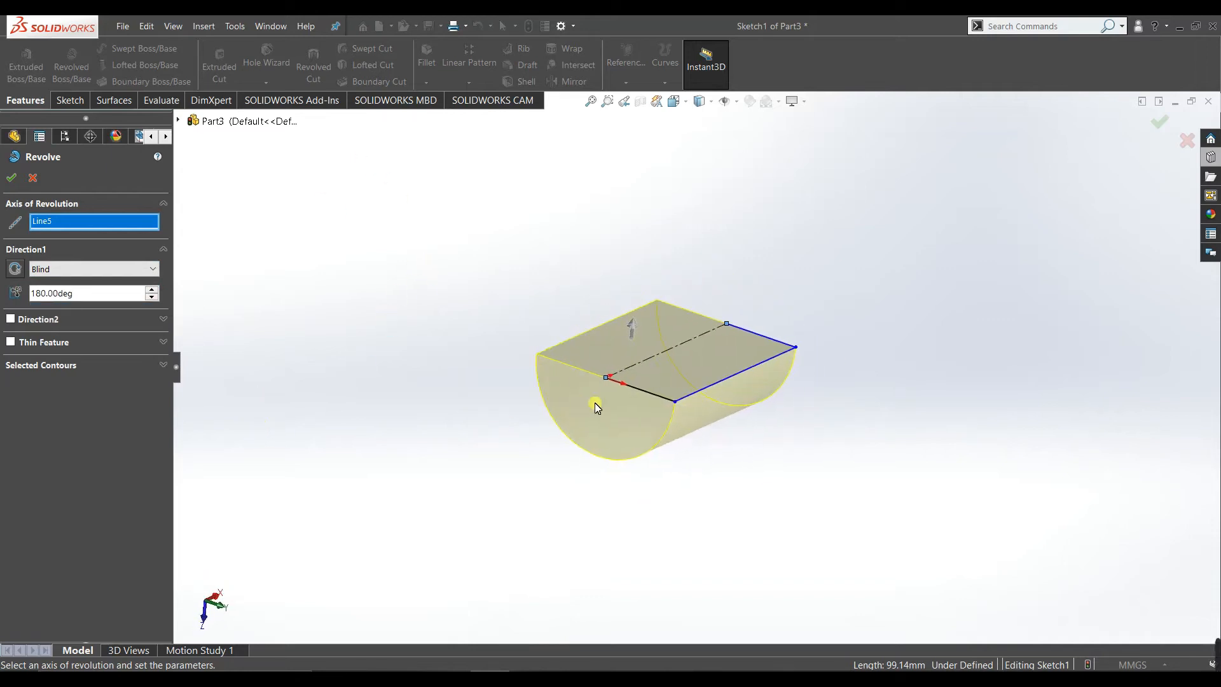
Set the Direction 1 revolve angle to 270 degrees and inspect the preview
left_click_drag(103, 293, 3, 281)
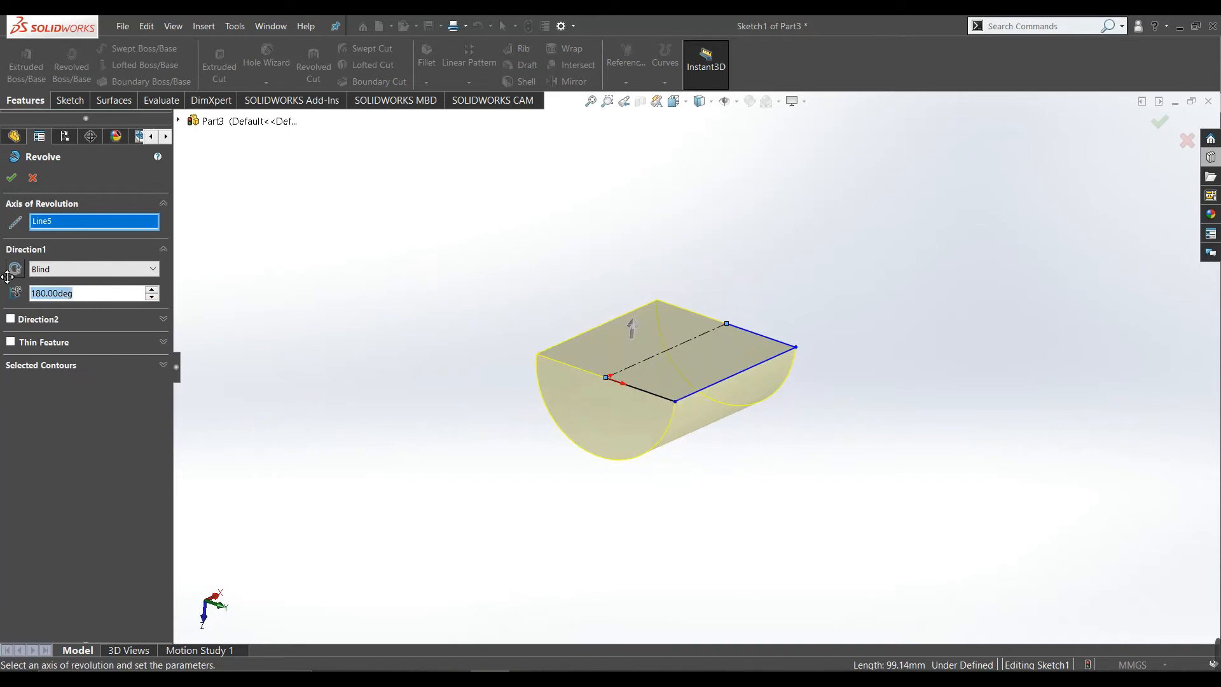
type("270")
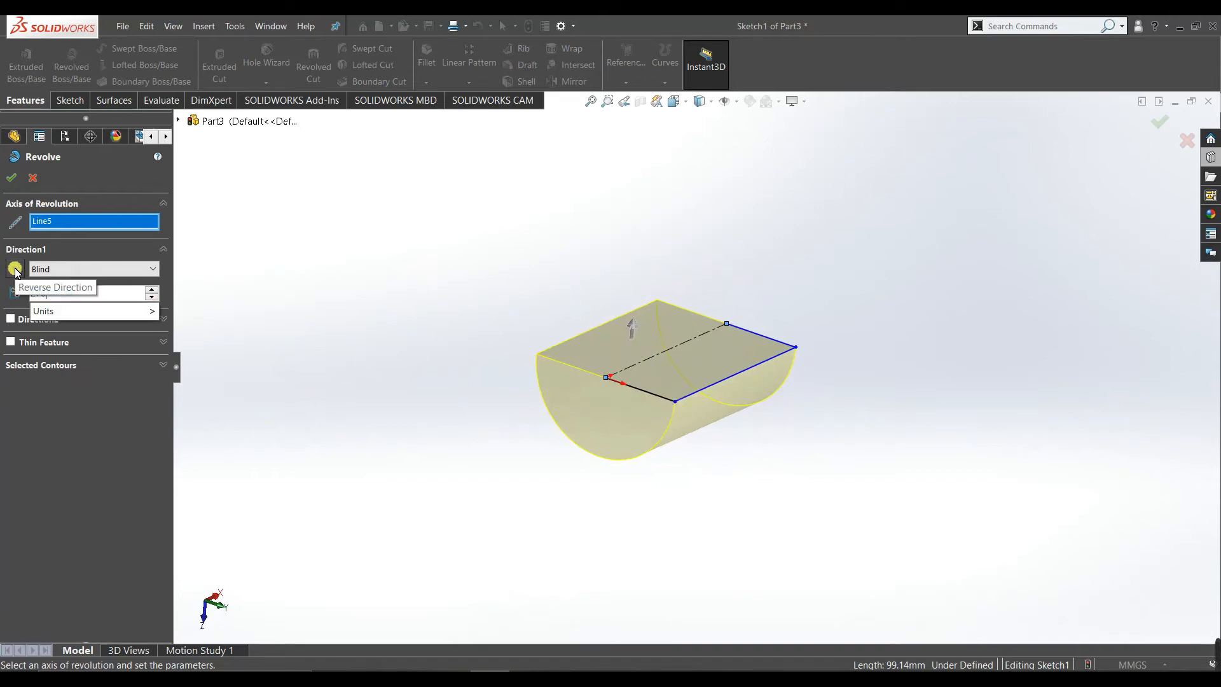
left_click(414, 298)
middle_click_drag(231, 445, 274, 416)
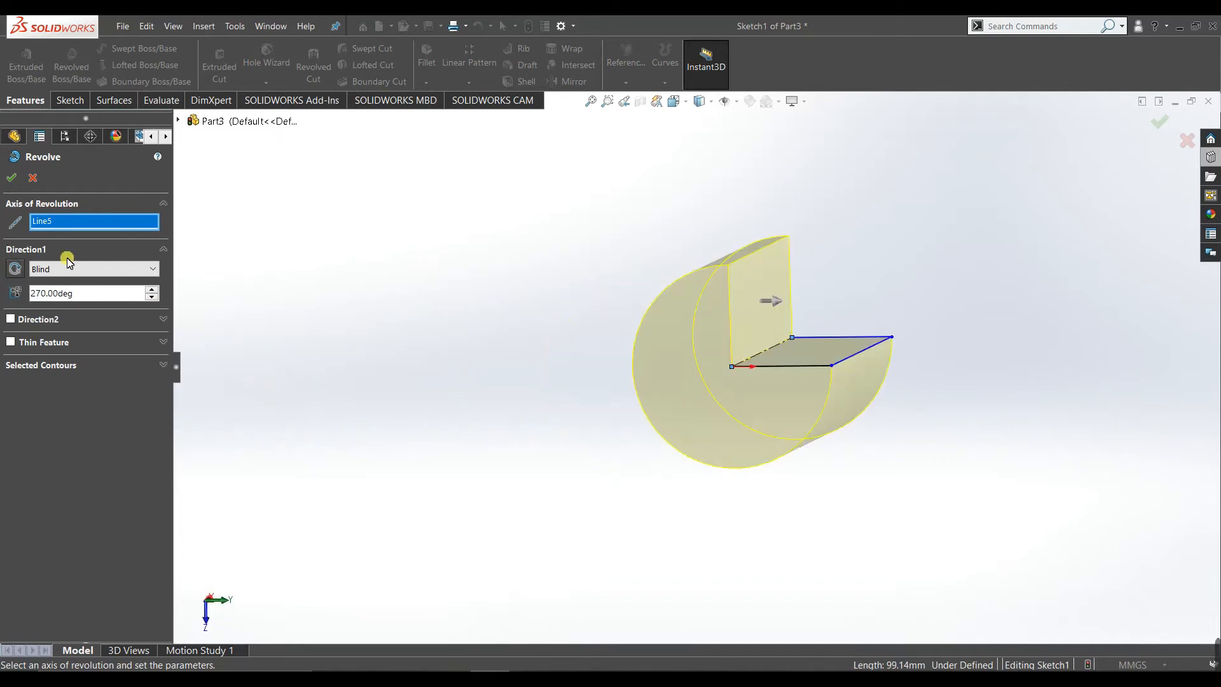
Set the Direction 1 revolve angle to 360 degrees
left_click_drag(124, 293, 8, 294)
type("360")
key("Return")
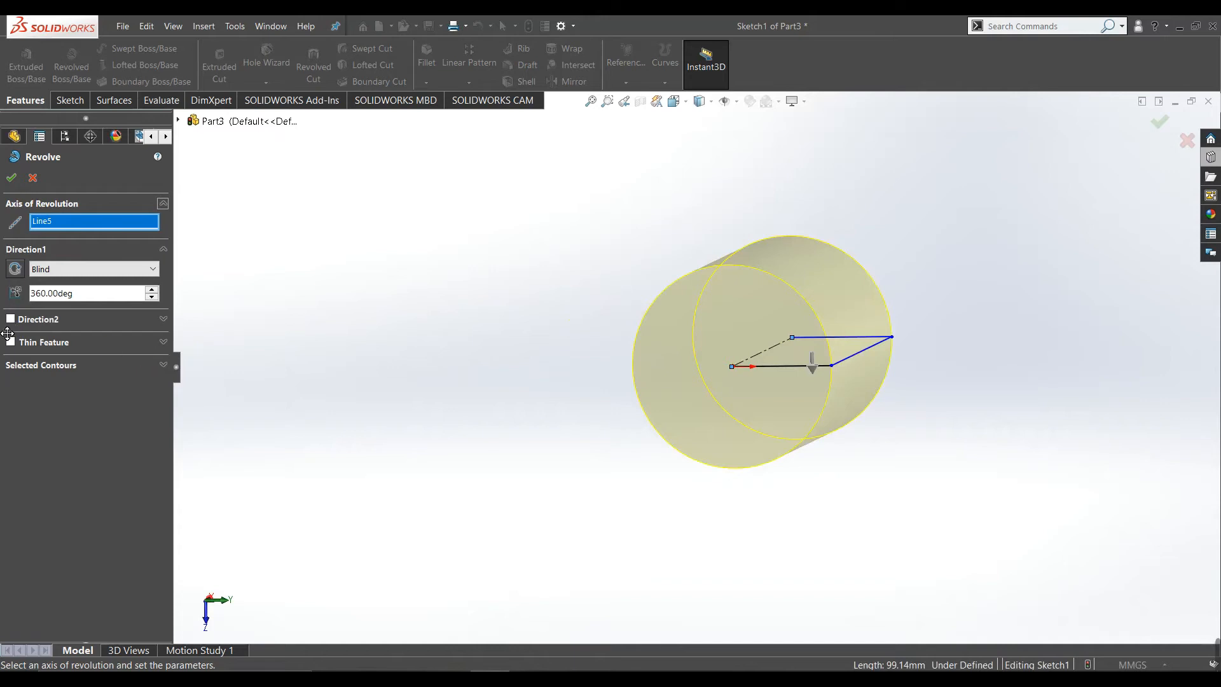
Try adding a second revolve direction with a Blind end condition, and turn it off again
left_click(101, 325)
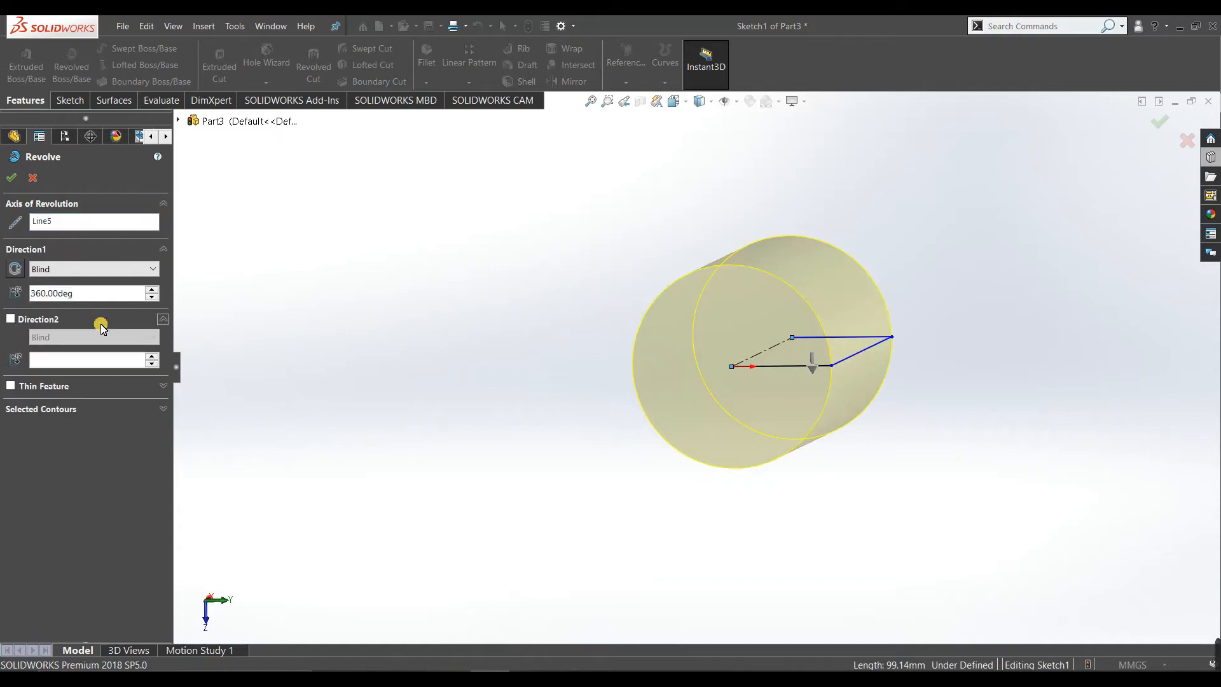
left_click(11, 321)
left_click(139, 308)
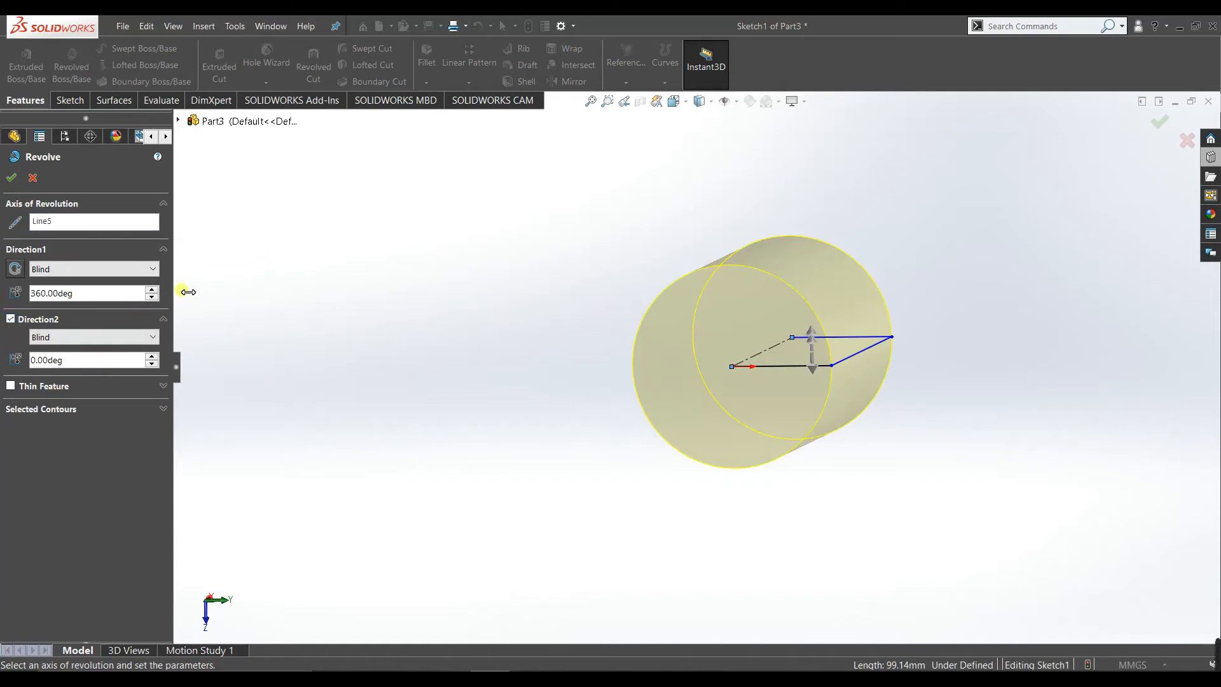
left_click(19, 316)
left_click(12, 324)
left_click(11, 323)
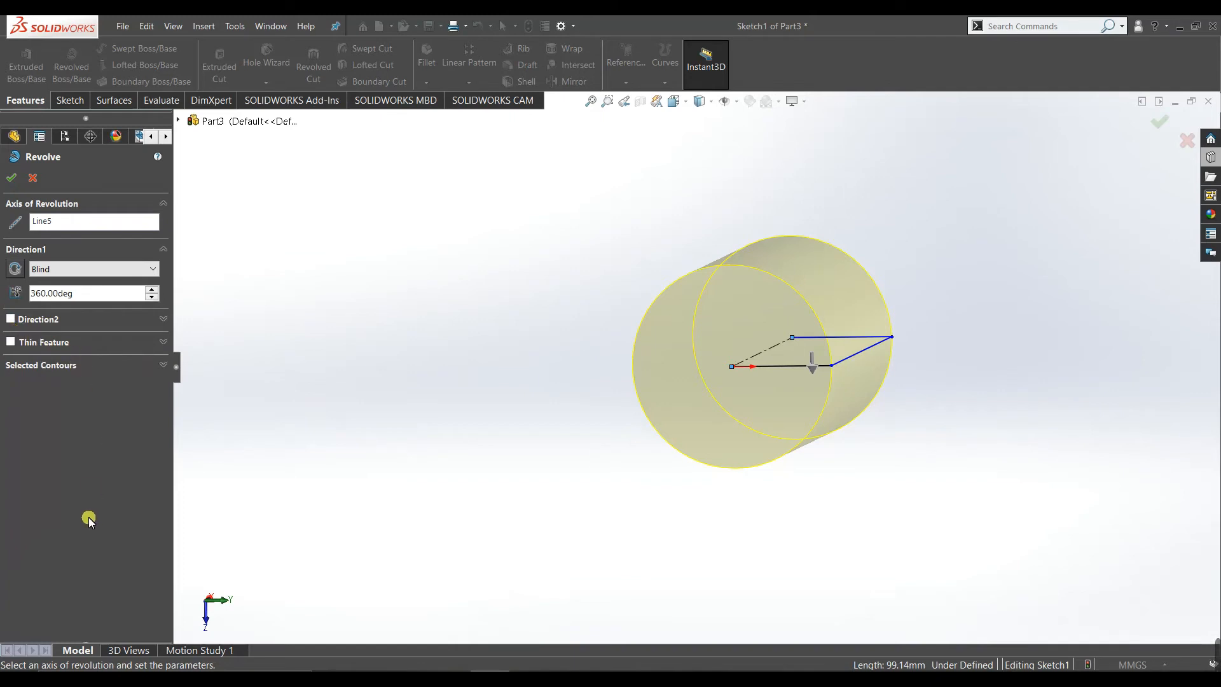
Try the rectangular profile region as the selected contour for the revolve, and clear the contour selection
left_click(57, 366)
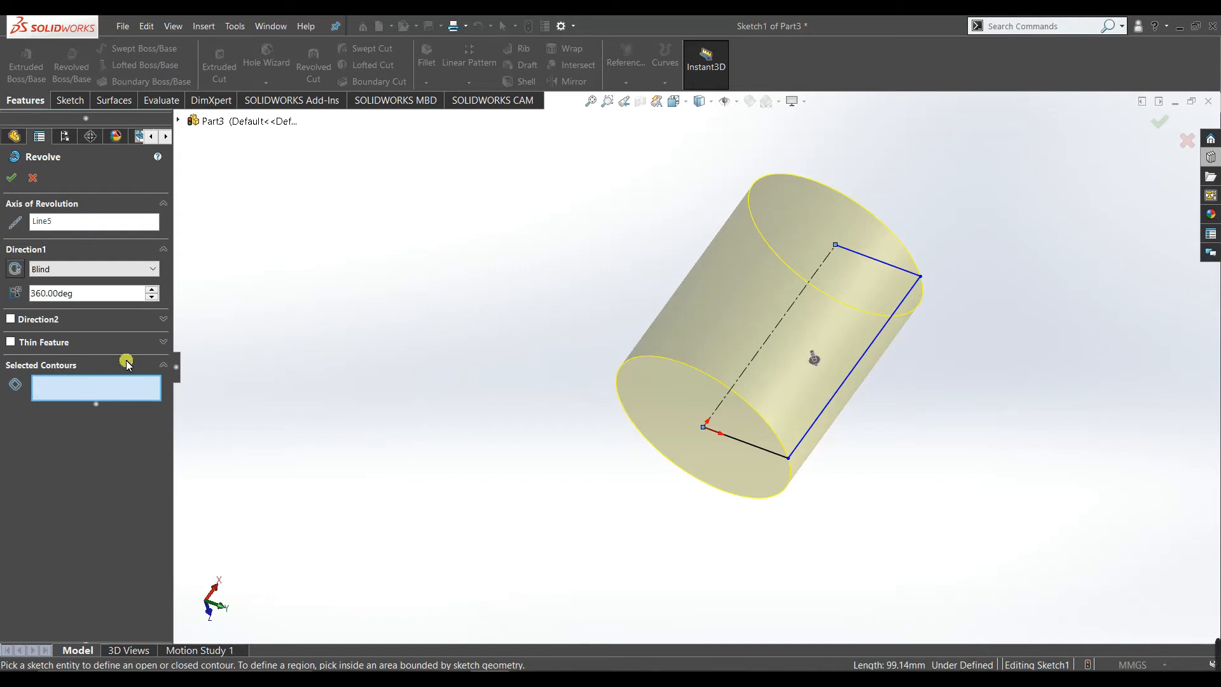
left_click(861, 338)
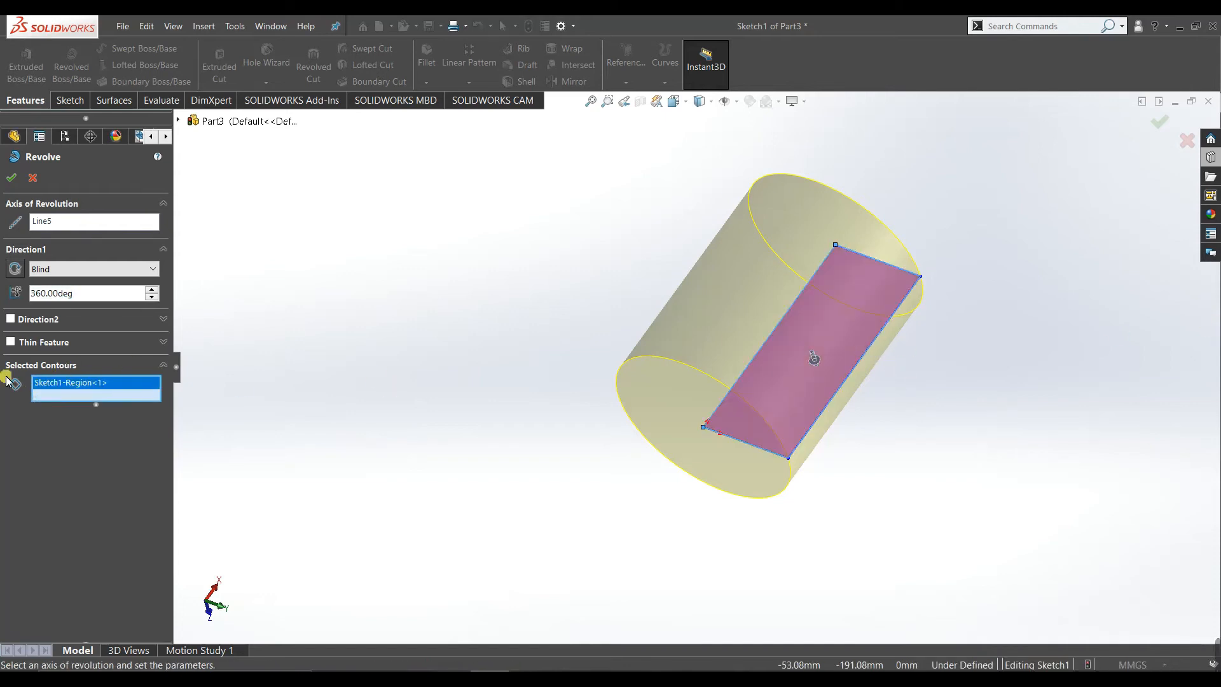
right_click(66, 387)
left_click(106, 392)
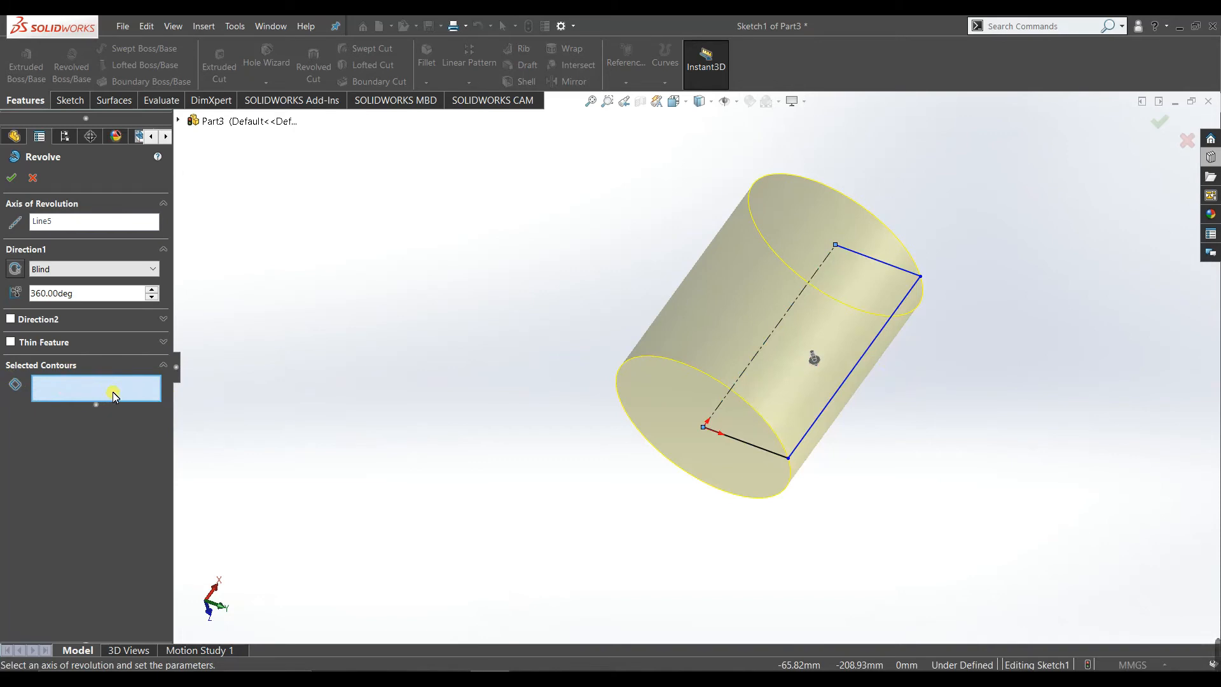
left_click(159, 368)
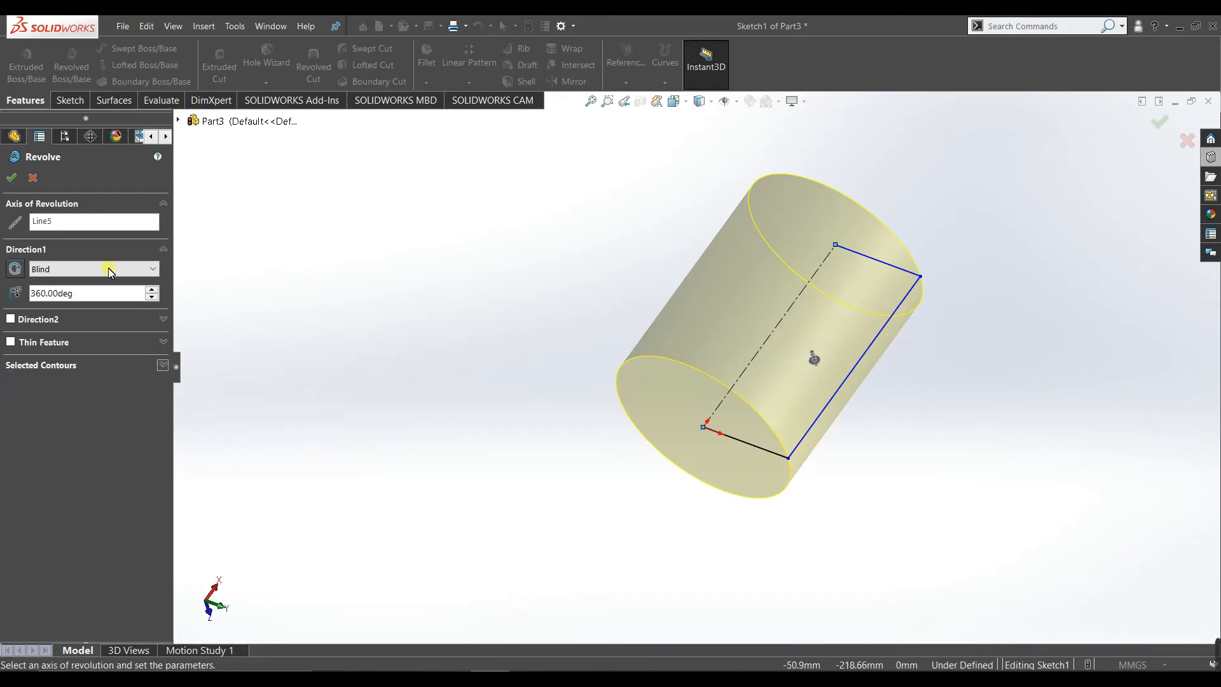
Accept the 360-degree revolve to create the solid cylinder and inspect it from several sides
left_click(10, 180)
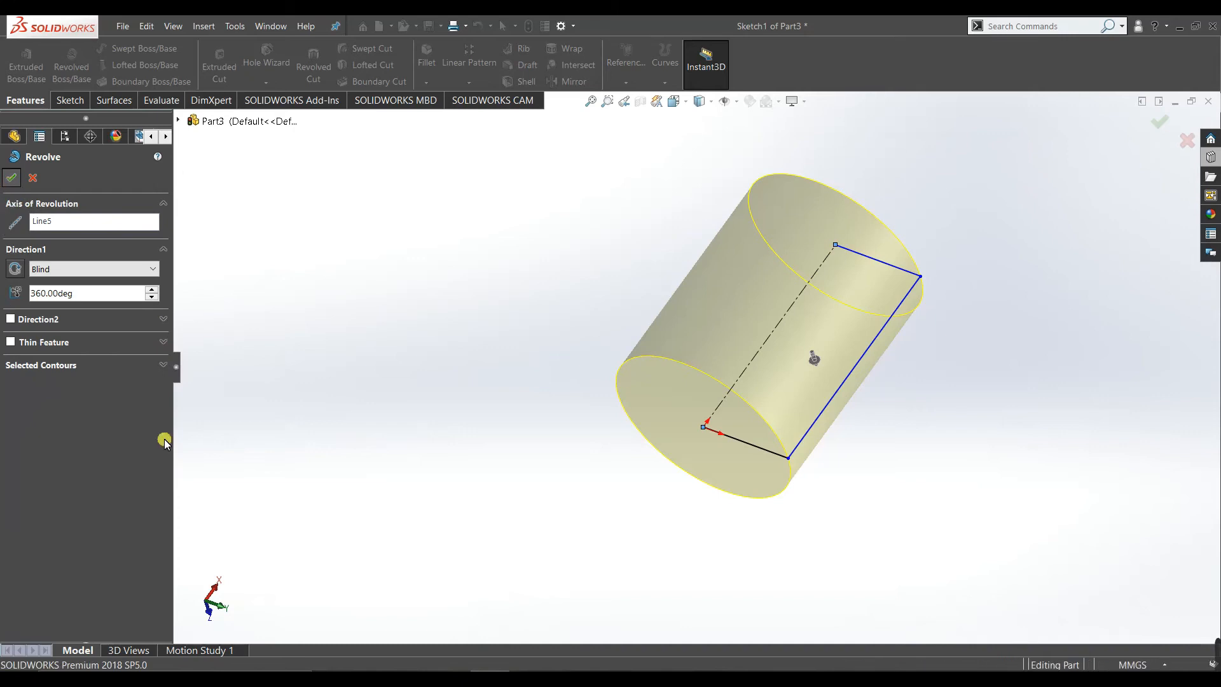
middle_click_drag(902, 555, 433, 458)
left_click(488, 414)
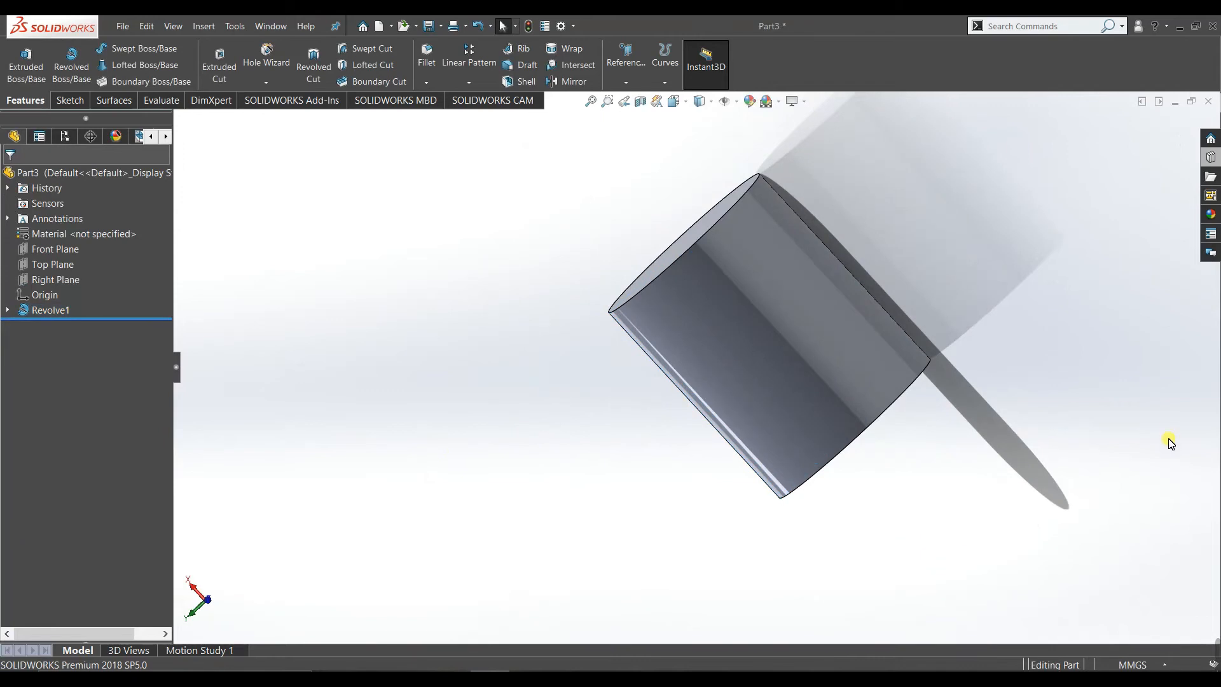
middle_click_drag(1058, 483, 539, 425)
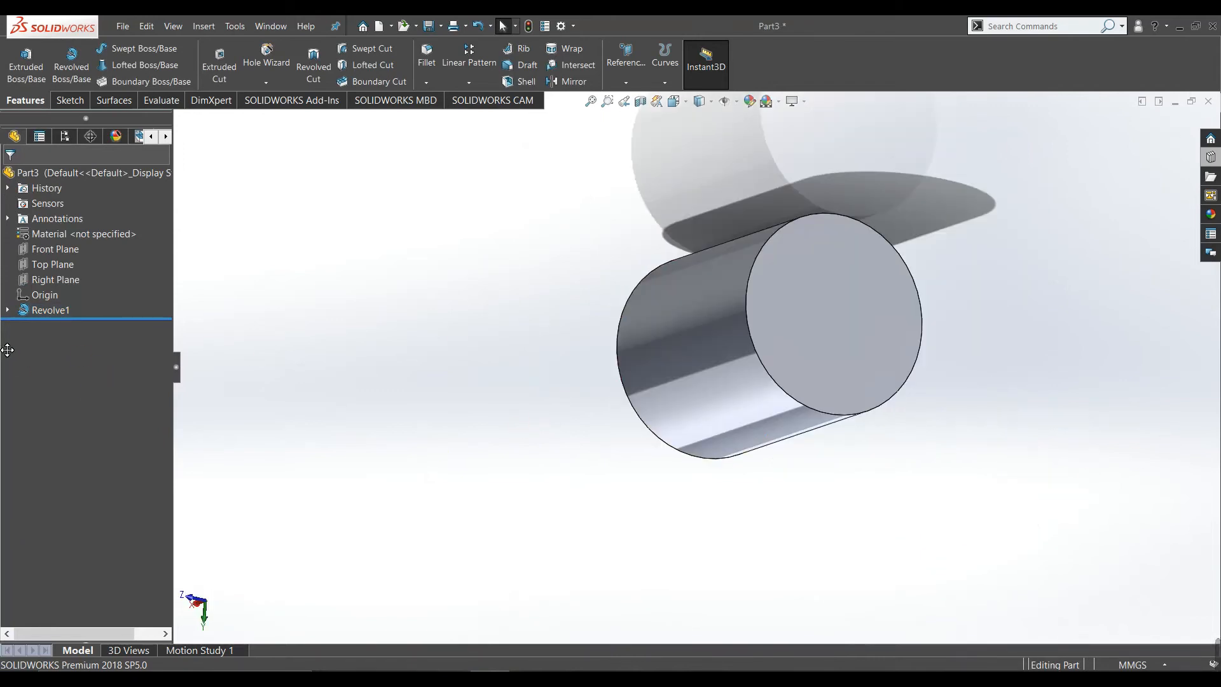
Open the revolve's profile sketch for editing and view it square to the sketch plane
left_click(7, 311)
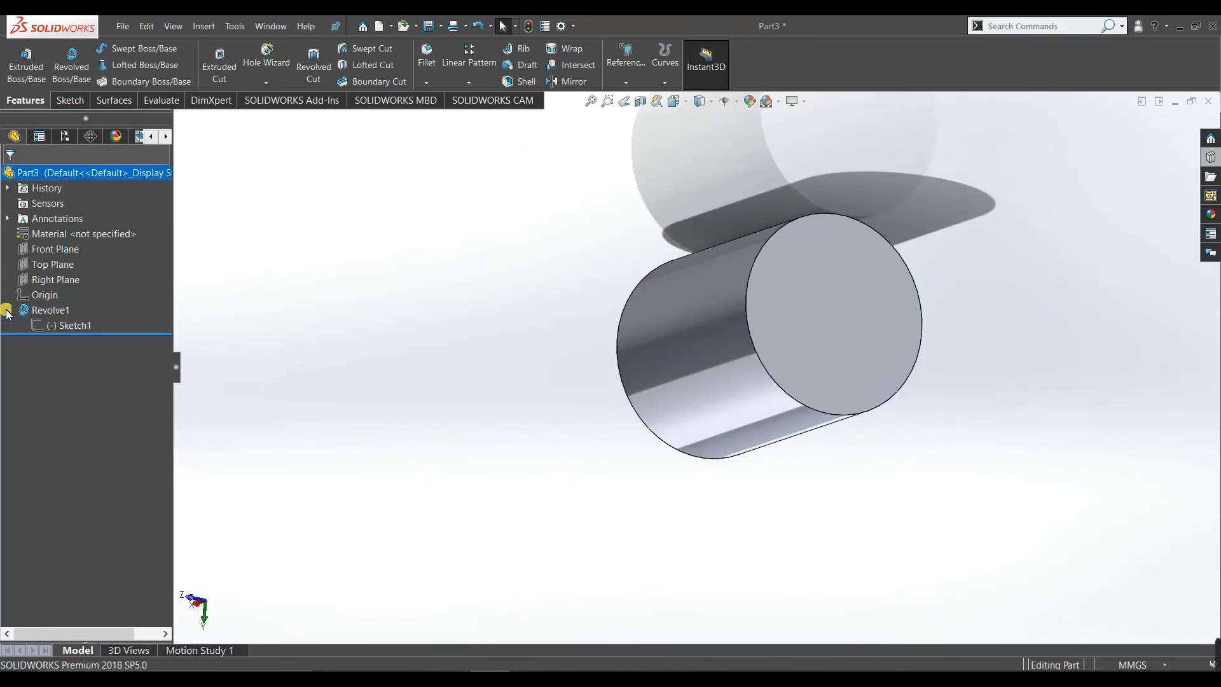
right_click(64, 330)
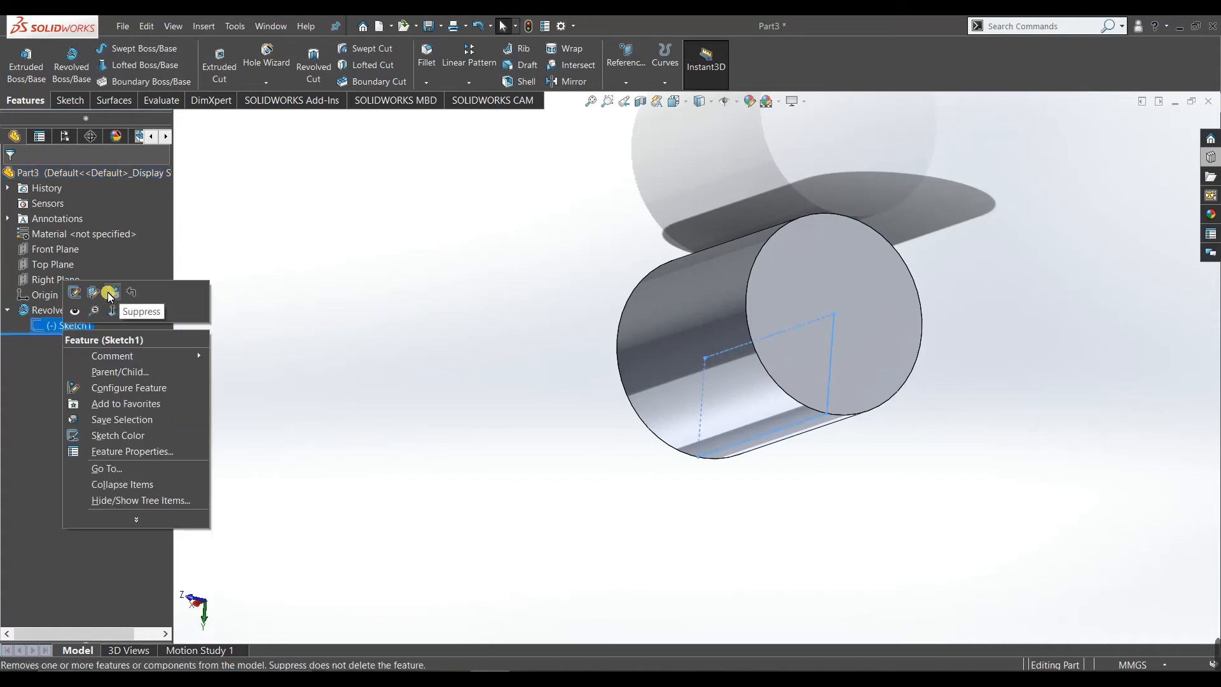
left_click(78, 291)
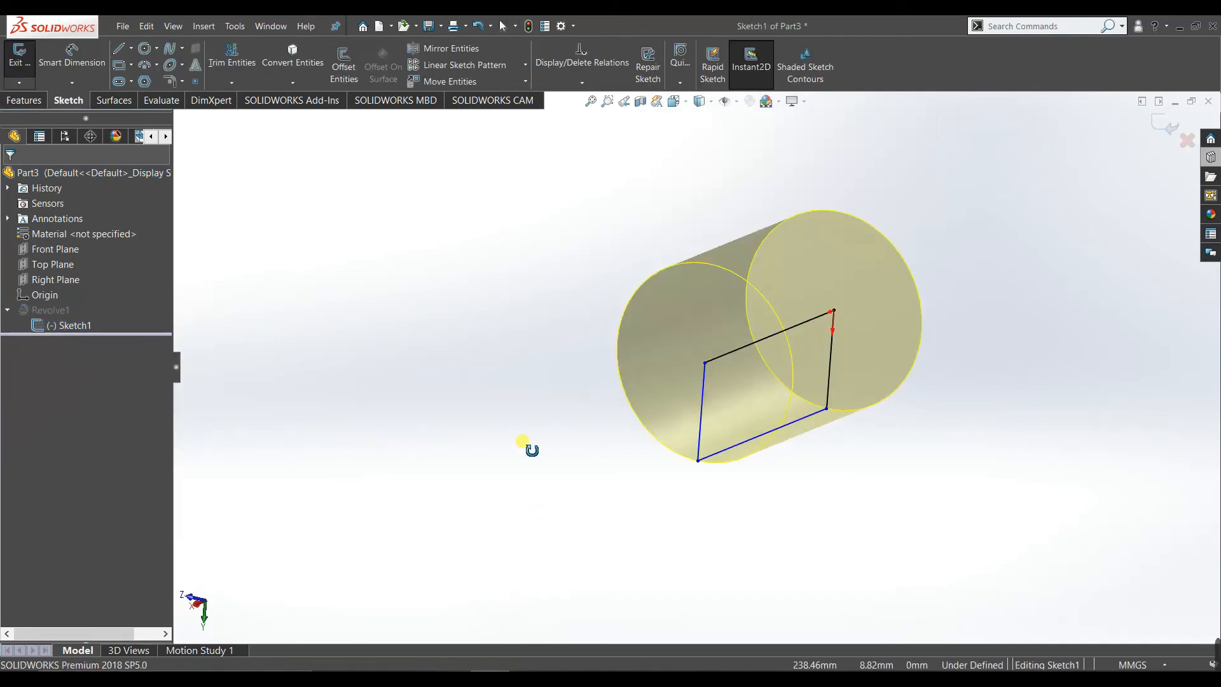
mouse_move(545, 299)
middle_mouse_down()
mouse_move(509, 156)
mouse_move(393, 142)
mouse_move(456, 319)
mouse_move(481, 214)
middle_mouse_up()
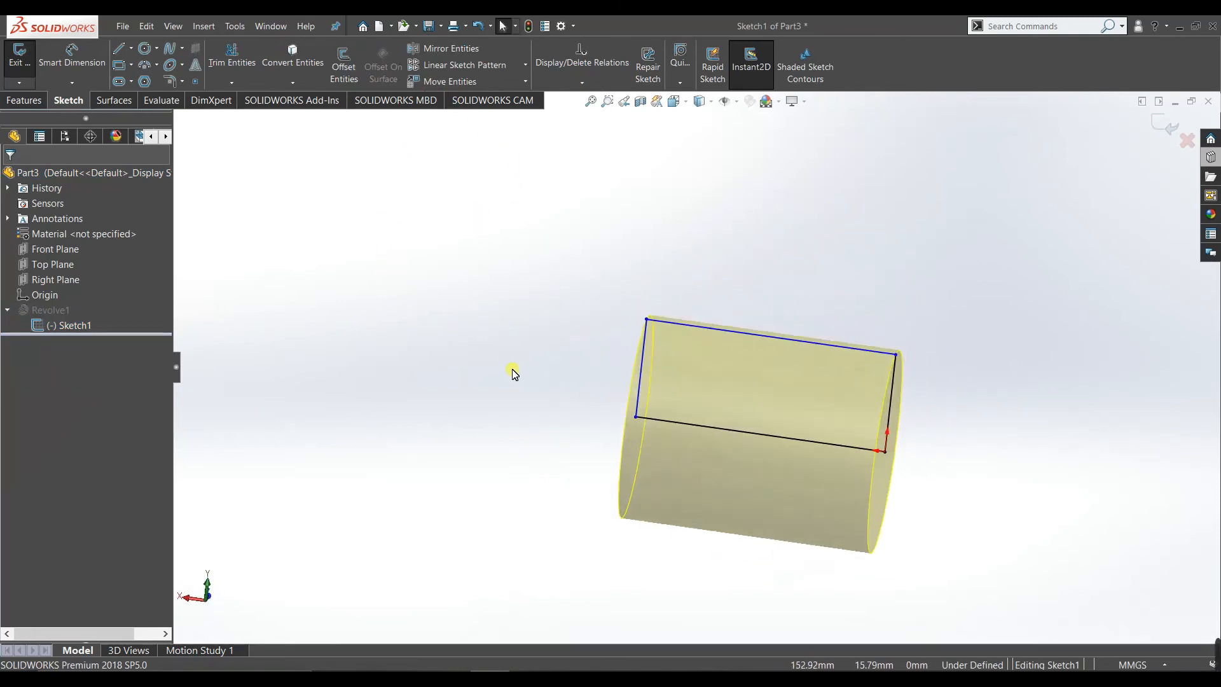
key("space")
key("Escape")
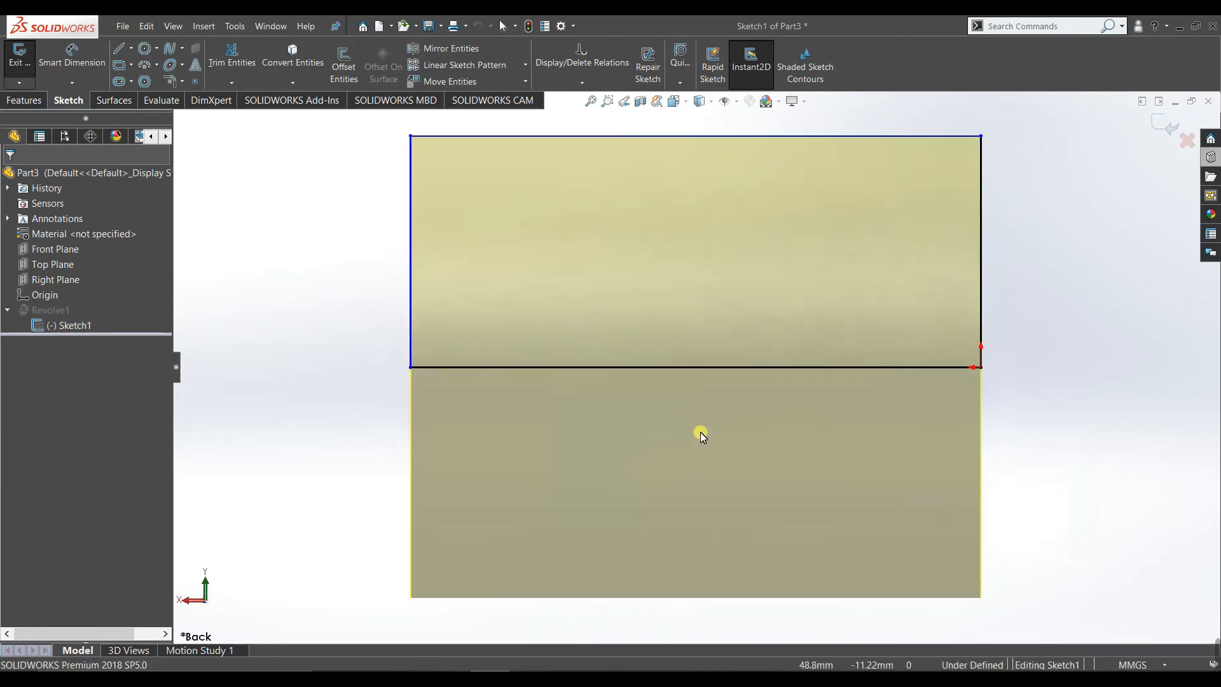
scroll(901, 412, "up", 2)
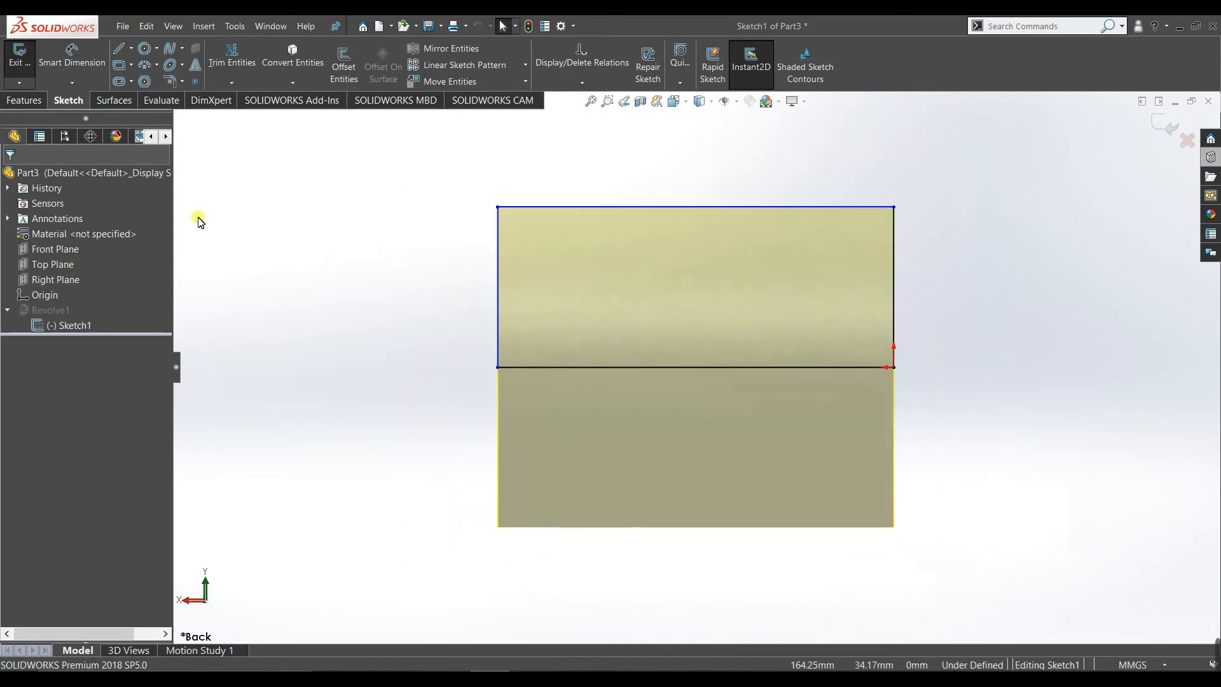
Trim away the rectangle's upper line and the vertical line at the origin end
left_click(219, 56)
left_click_drag(734, 159, 993, 286)
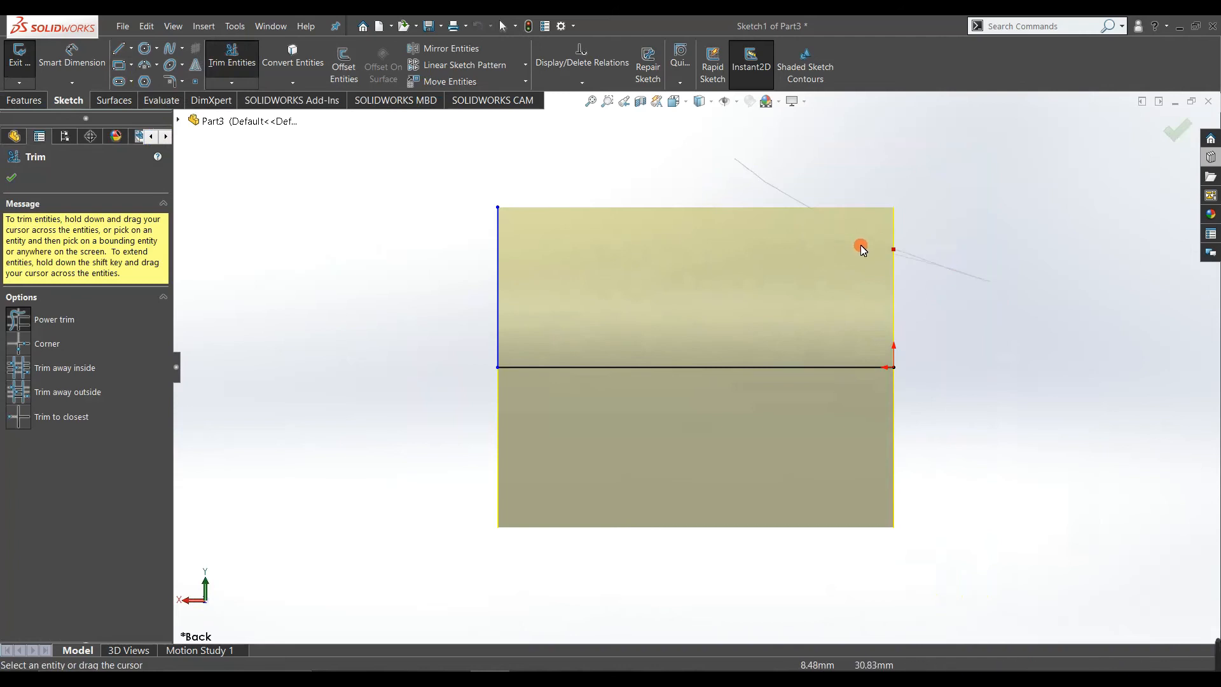
right_click(385, 201)
left_click(436, 243)
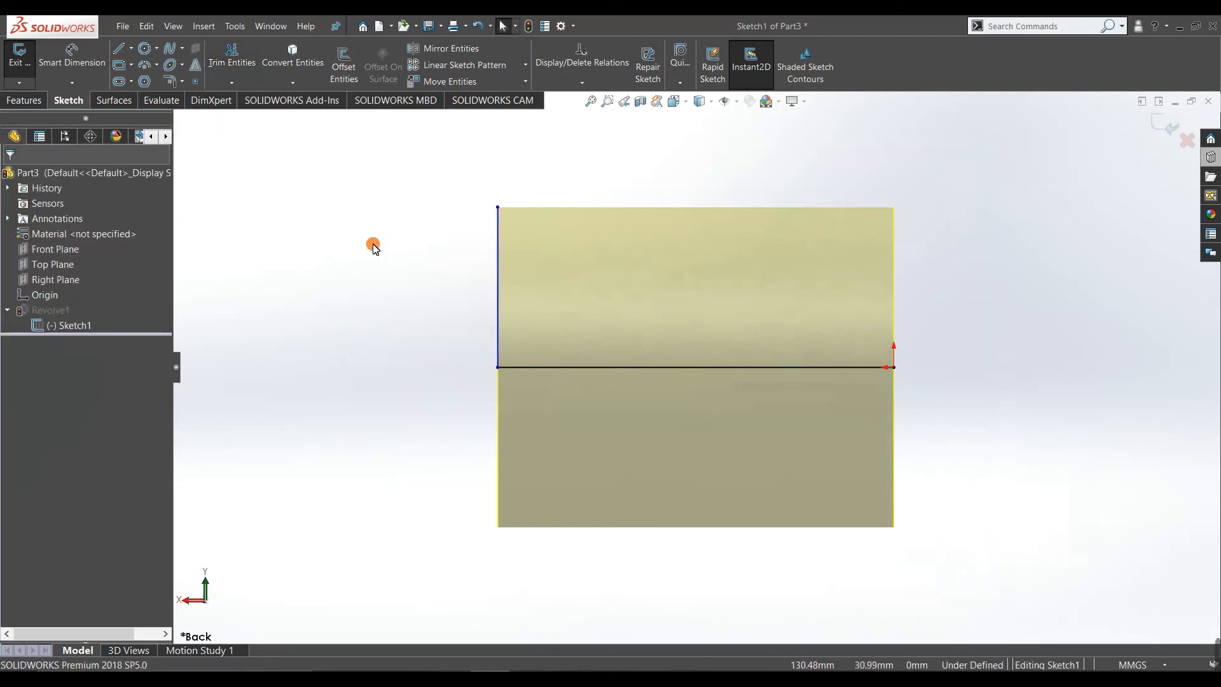
Close the profile with connected lines that form a long shallow recess between two narrow end flanges, ending at the origin
left_click(121, 50)
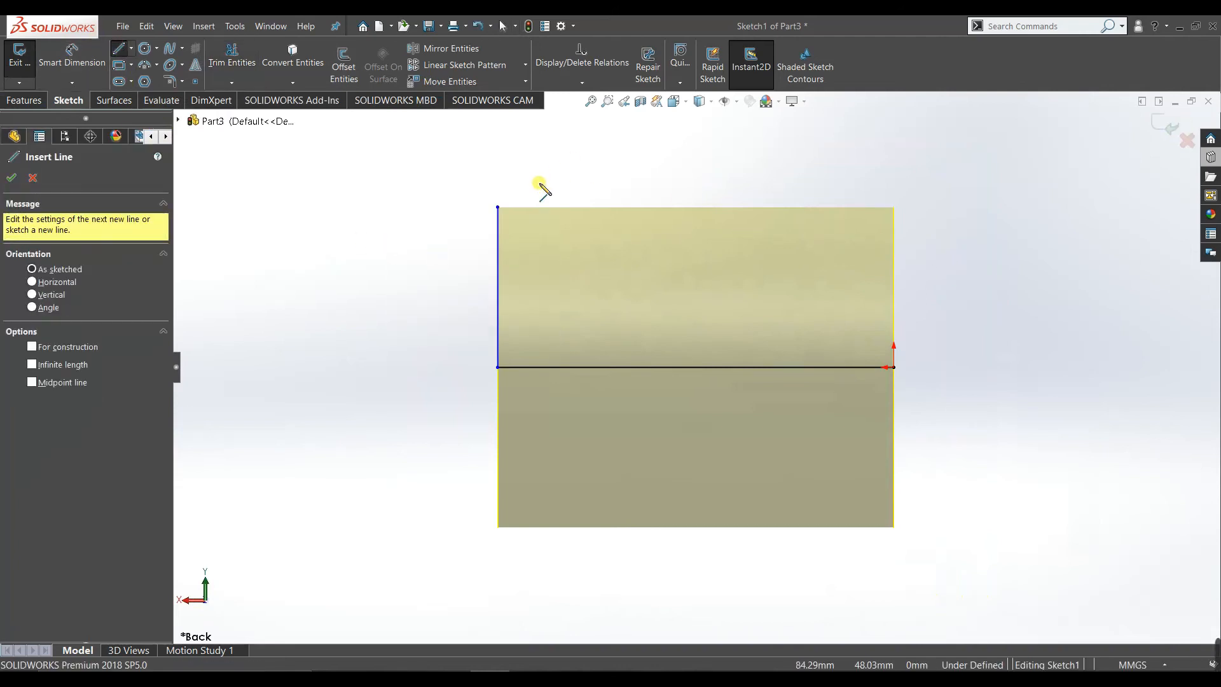
left_click(498, 208)
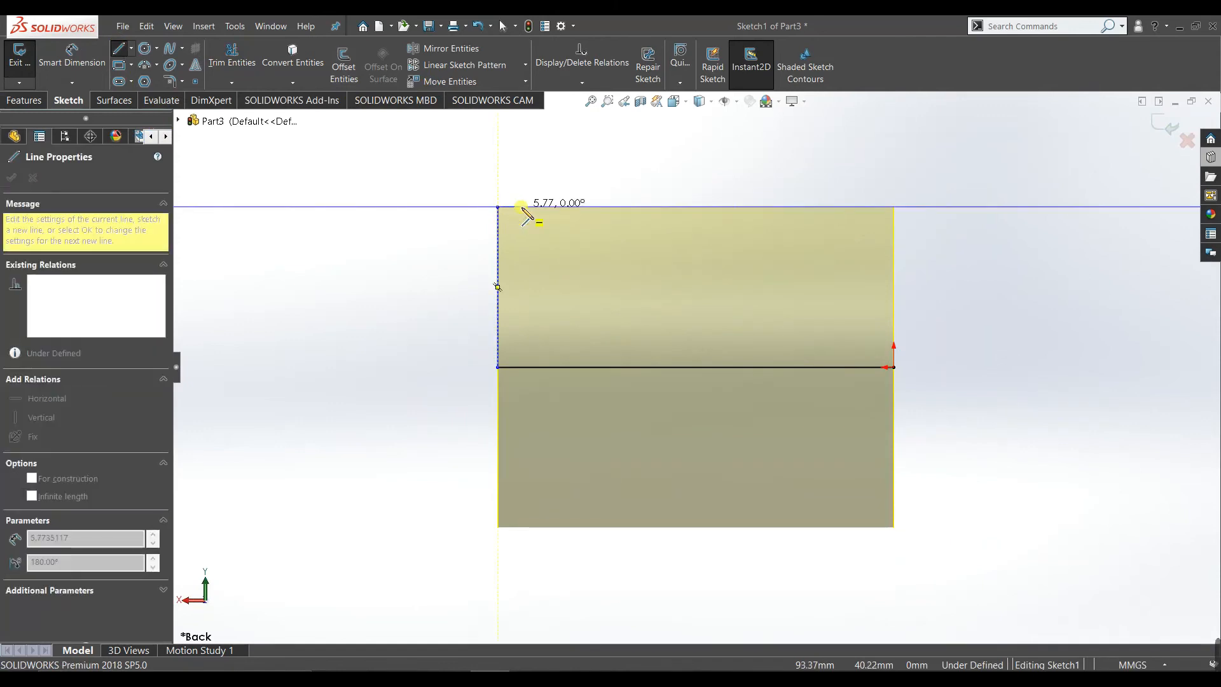
left_click(519, 207)
left_click(519, 223)
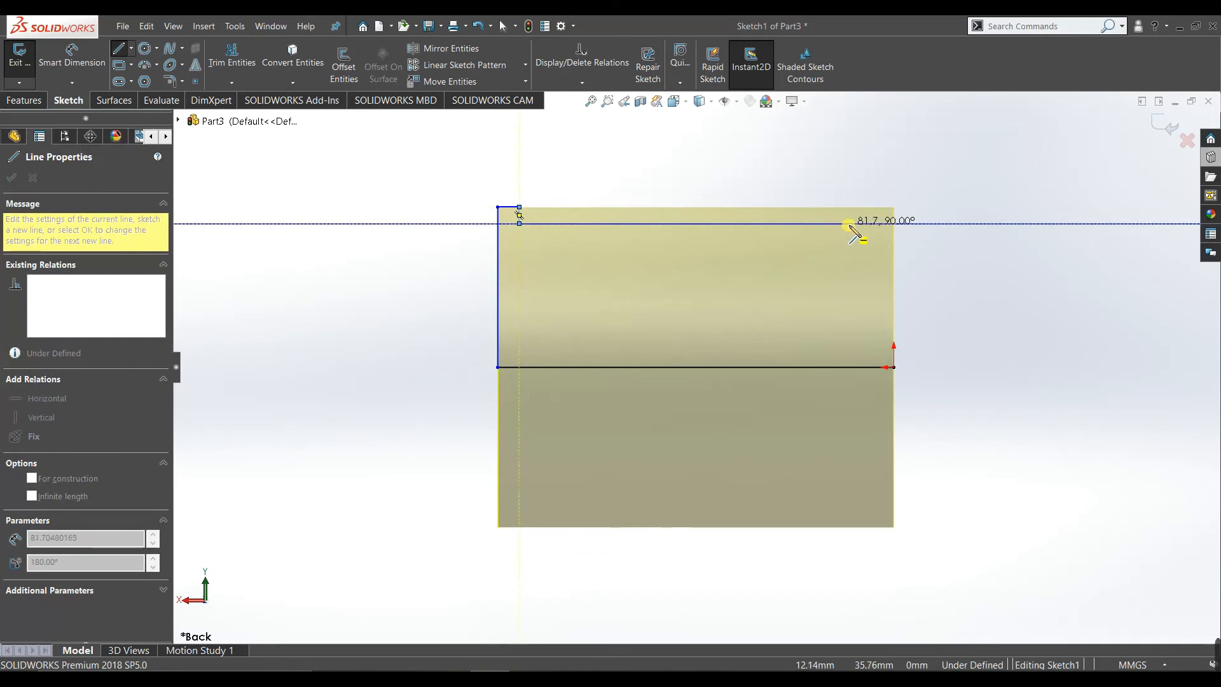
left_click(871, 223)
left_click(872, 206)
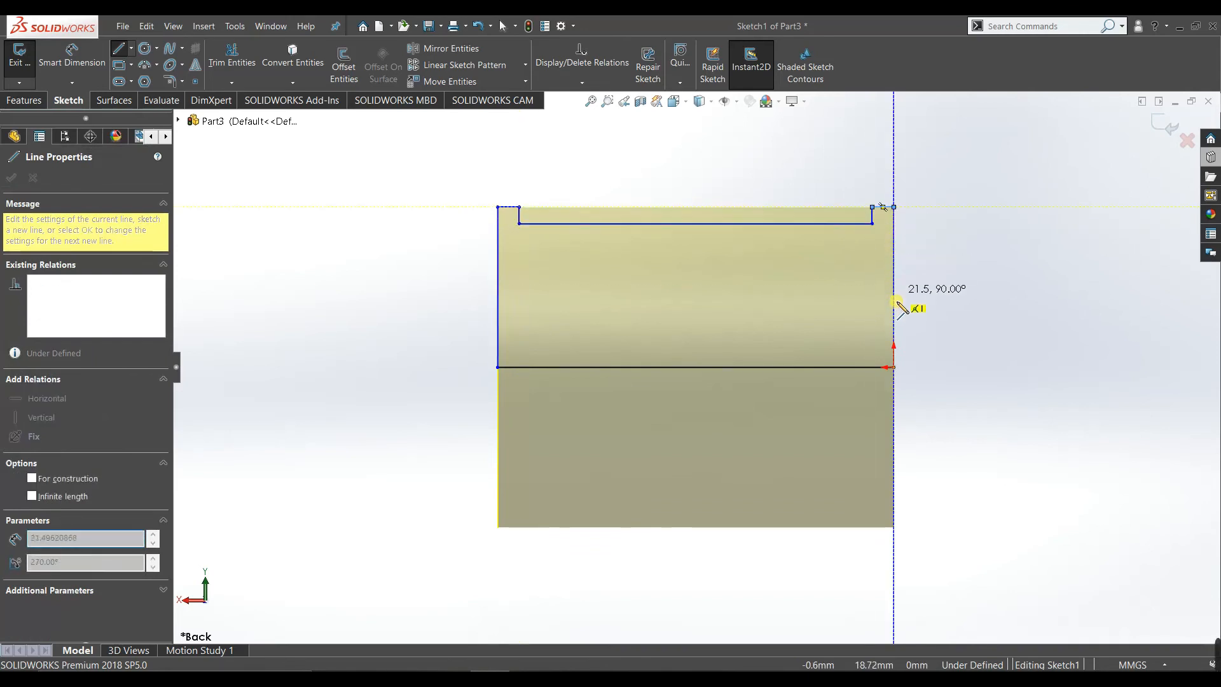
left_click(893, 366)
right_click(1003, 314)
left_click(1014, 317)
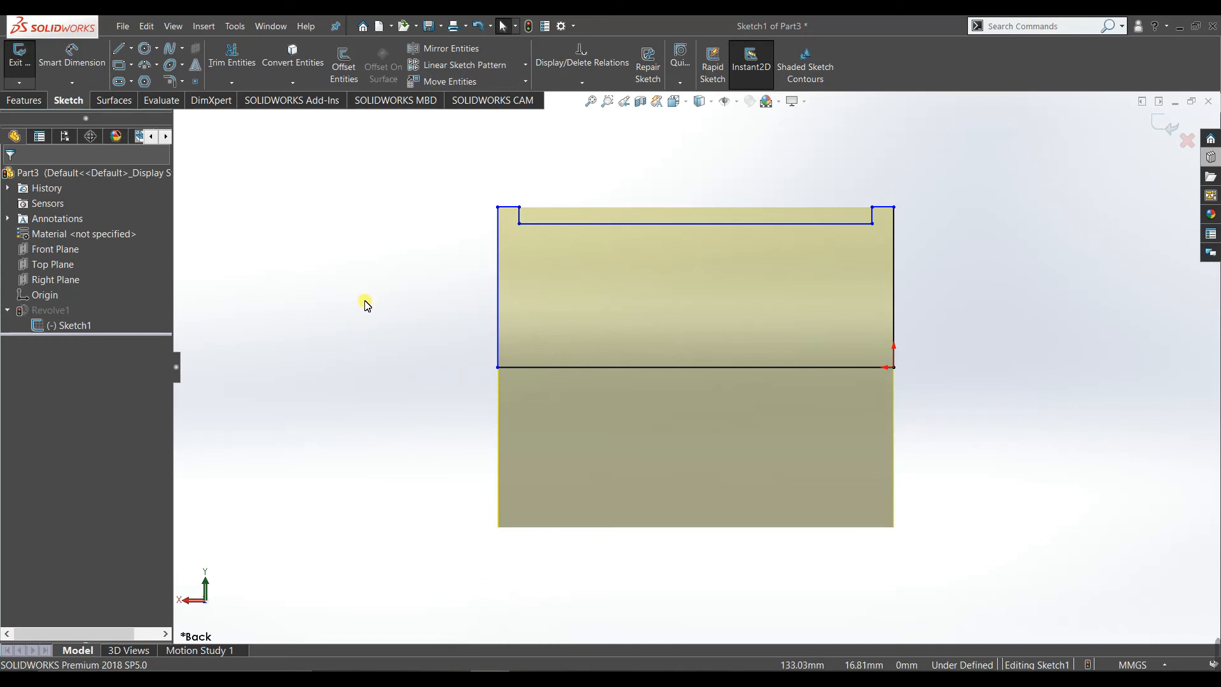
Exit the sketch to rebuild the revolve with the flanged profile and inspect the resulting solid
middle_click_drag(430, 257, 852, 233)
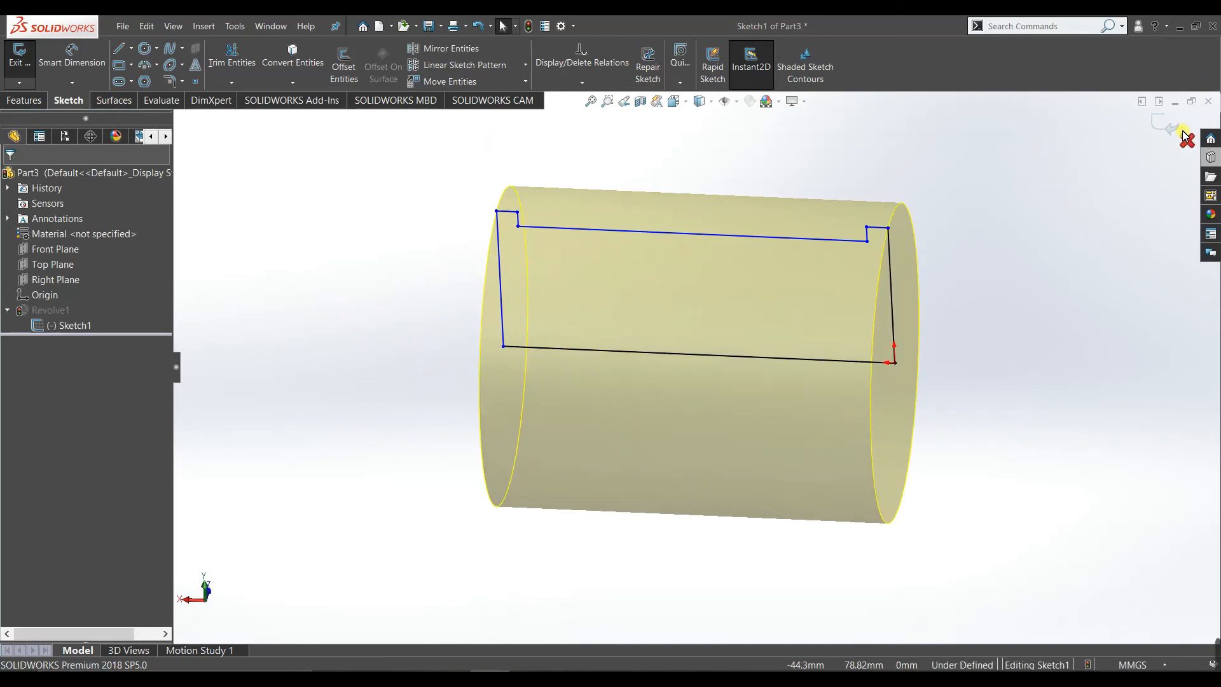
left_click(1162, 129)
mouse_move(1003, 218)
middle_mouse_down()
mouse_move(452, 114)
mouse_move(407, 264)
mouse_move(580, 215)
middle_mouse_up()
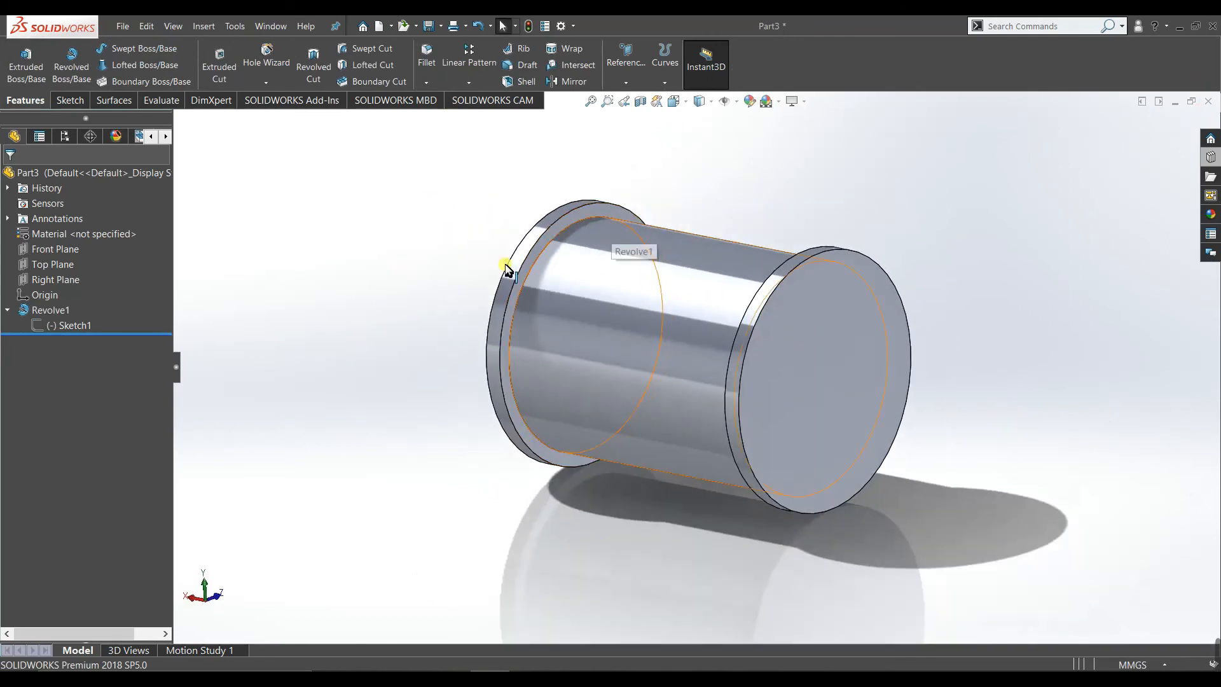
middle_click_drag(468, 264, 790, 321)
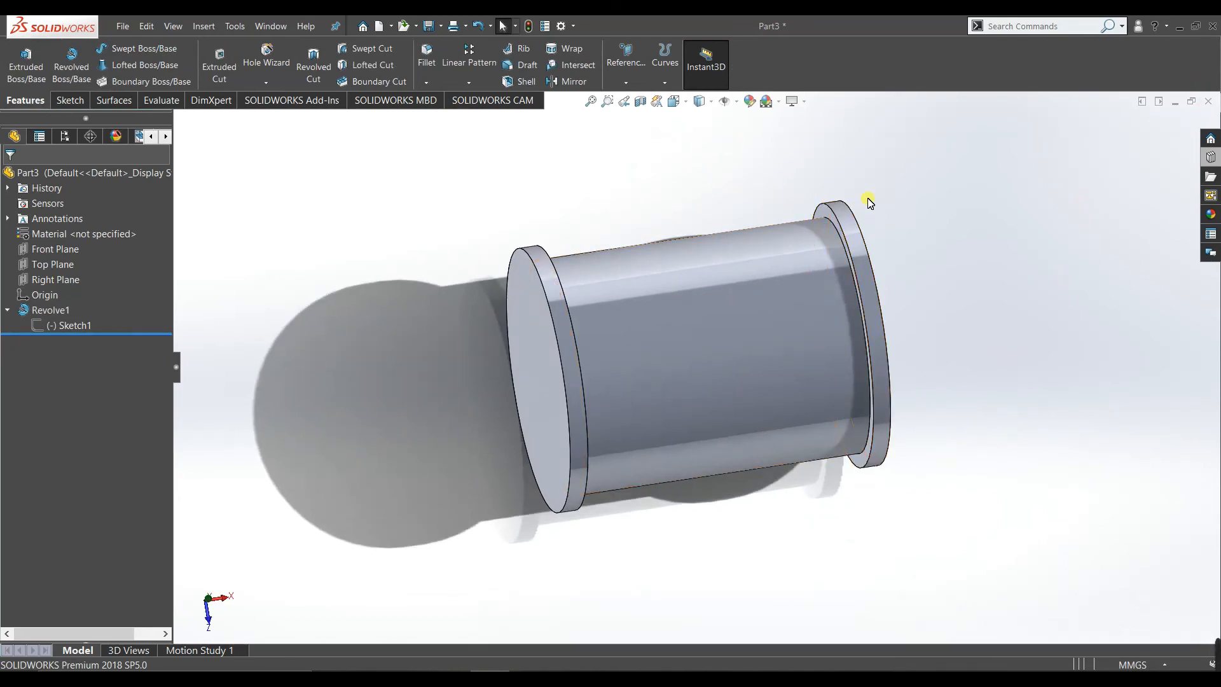
scroll(898, 208, "up", 1)
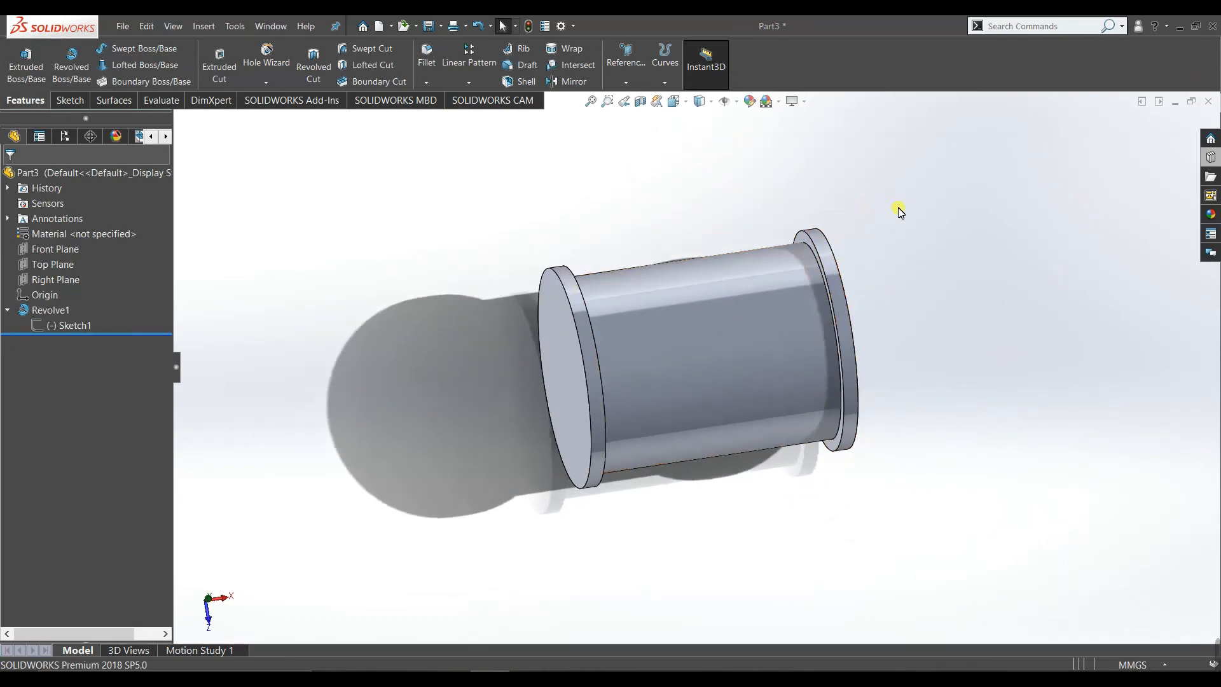
Reopen the revolve's profile sketch for editing and set the view to Front
right_click(63, 323)
left_click(75, 284)
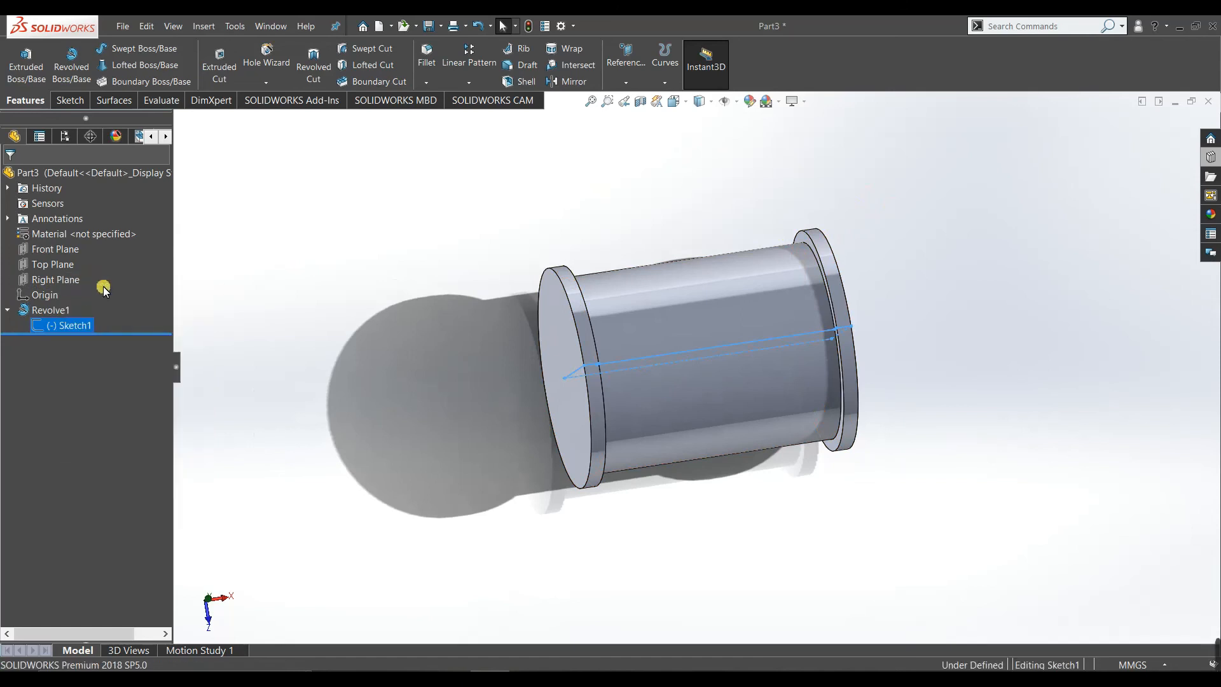
mouse_move(522, 347)
middle_mouse_down()
mouse_move(479, 120)
mouse_move(482, 140)
middle_mouse_up()
key("space")
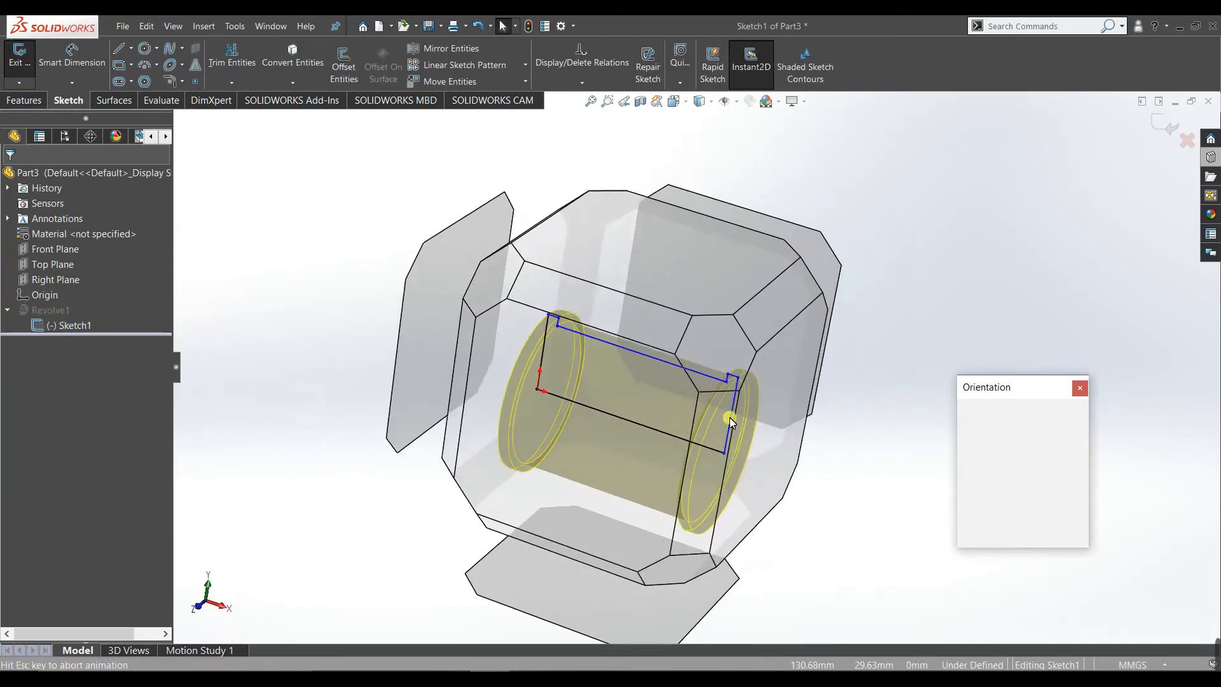
left_click(432, 447)
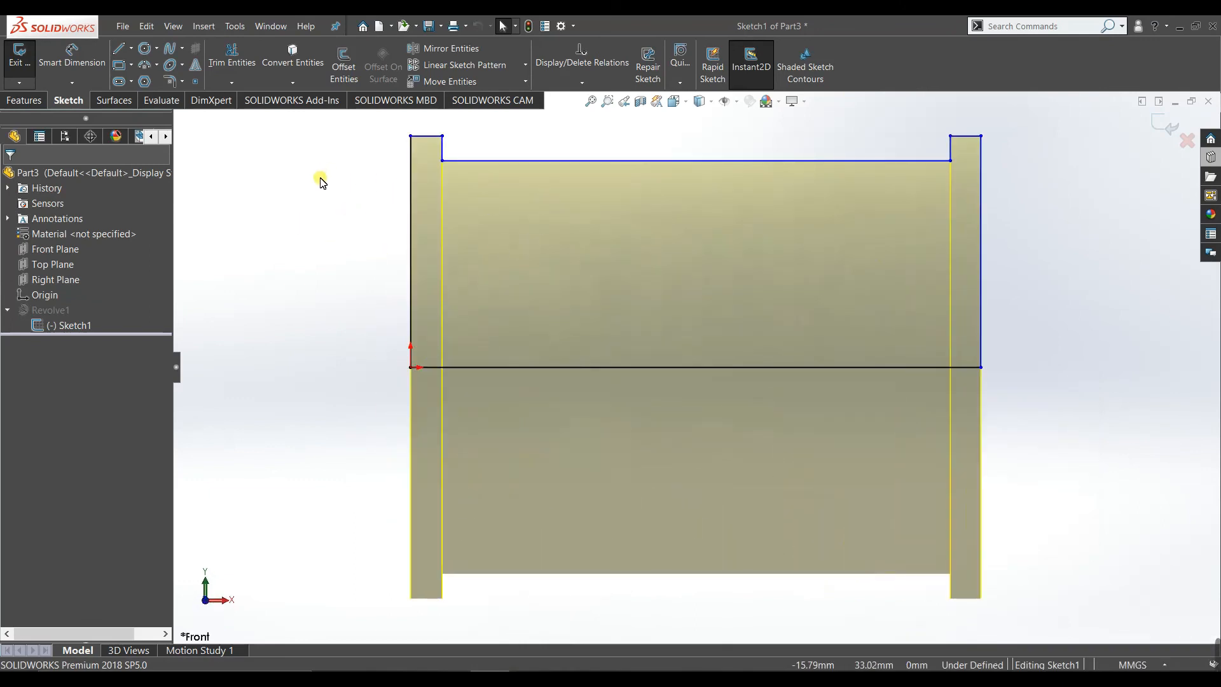
Trim away all the stepped profile lines, leaving only the horizontal axis line
left_click(232, 70)
mouse_move(289, 180)
left_mouse_down()
mouse_move(382, 149)
mouse_move(485, 135)
mouse_move(974, 173)
left_mouse_up()
left_click_drag(960, 132, 909, 194)
left_click(18, 173)
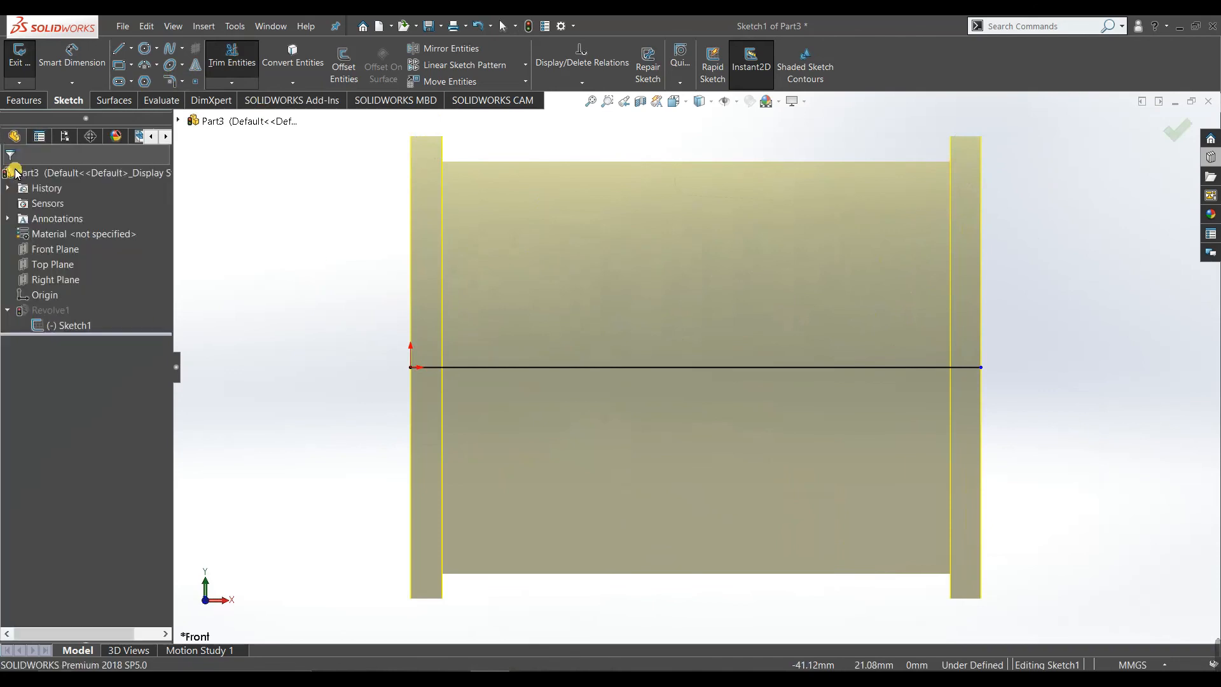
key("z")
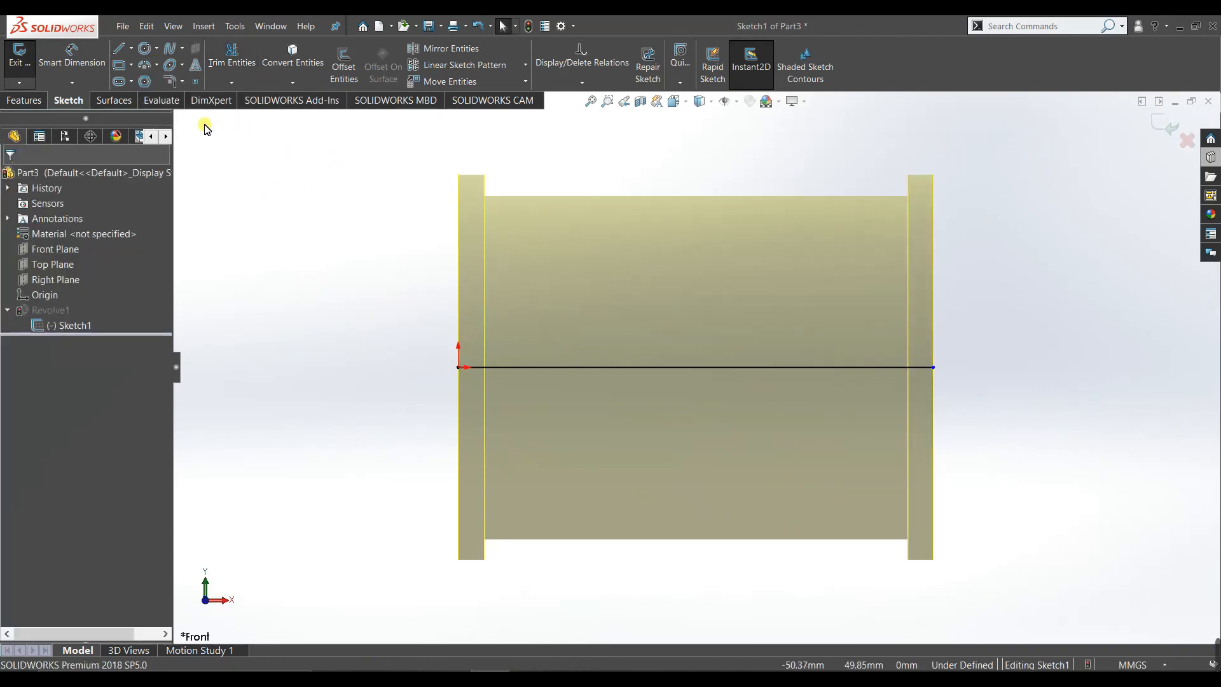
Draw a circle centred on the horizontal axis line's midpoint and passing through its end point
left_click(145, 49)
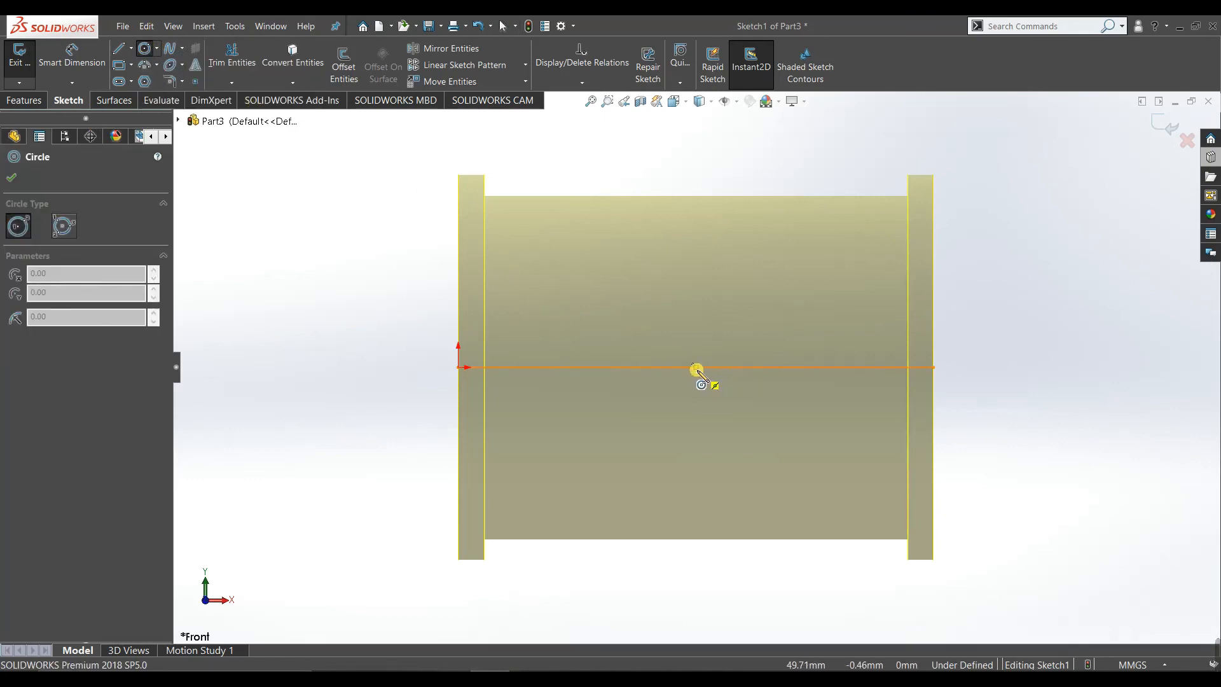
left_click(697, 368)
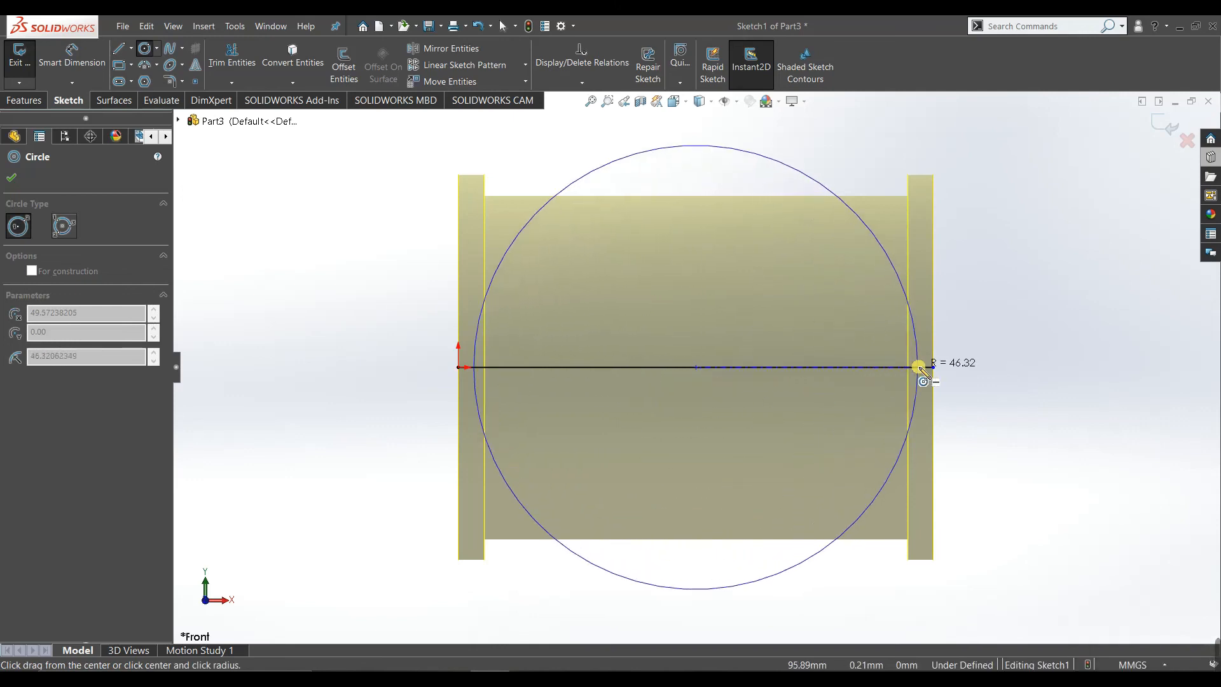
left_click(932, 368)
right_click(1031, 330)
left_click(1048, 330)
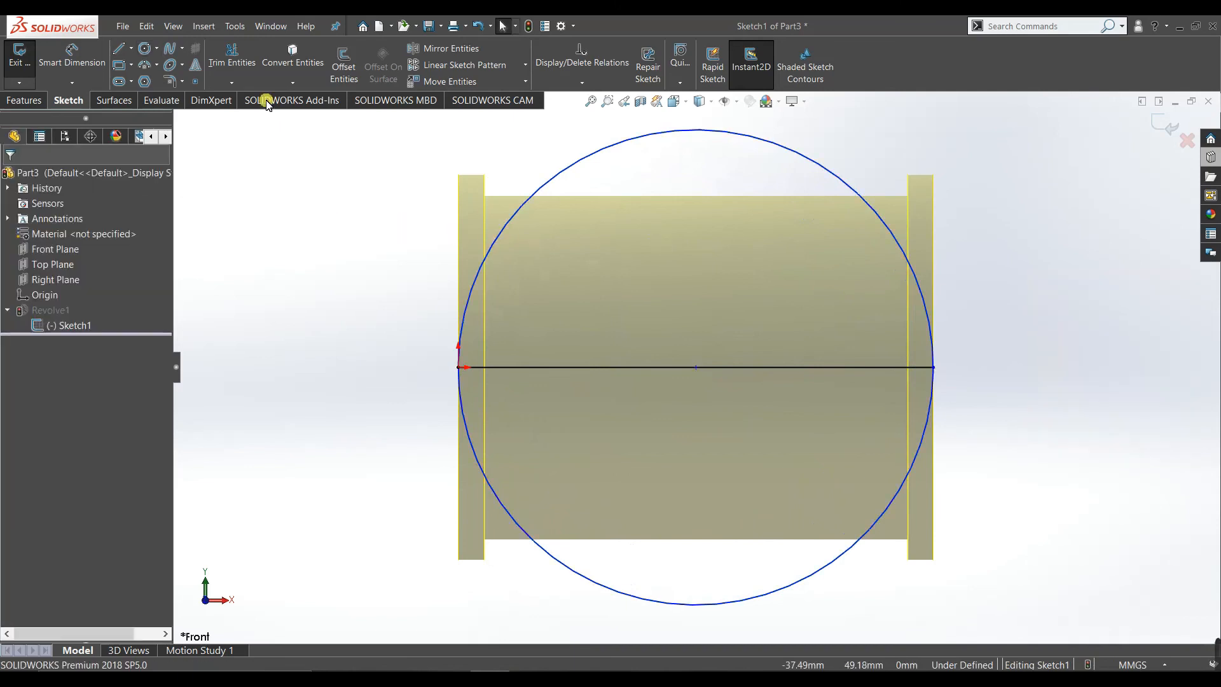
Trim away the lower half of the circle, leaving a semicircle closed by the horizontal axis line
left_click(232, 56)
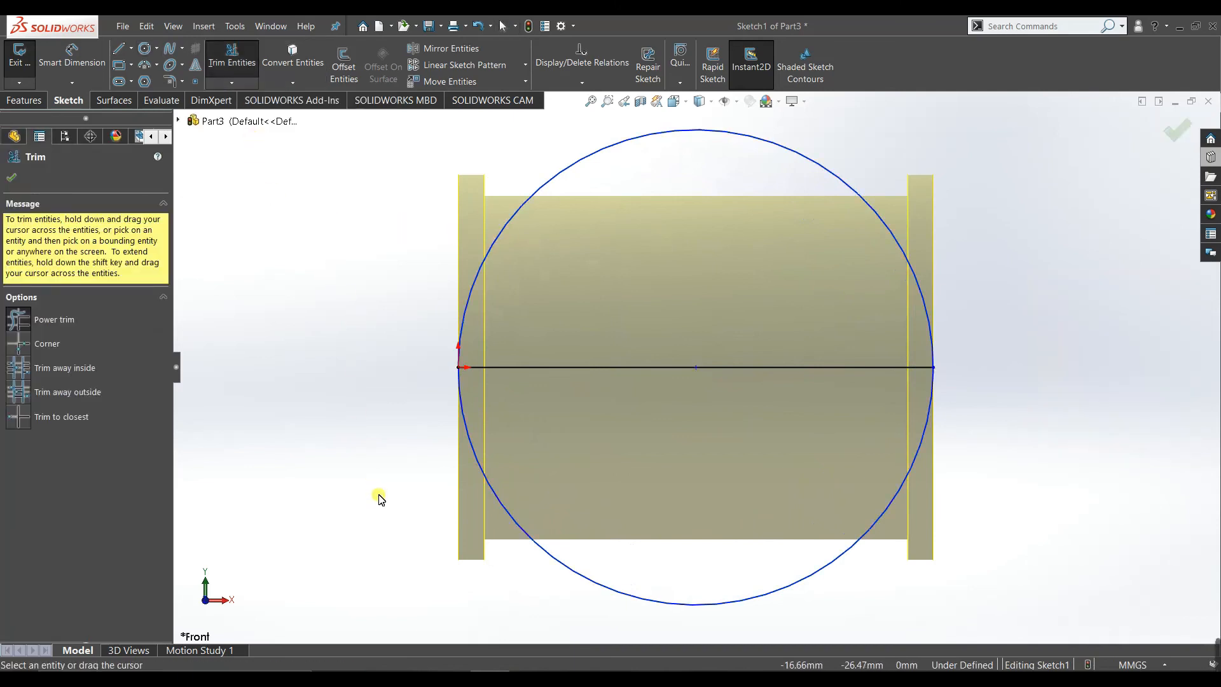
left_click_drag(381, 475, 938, 476)
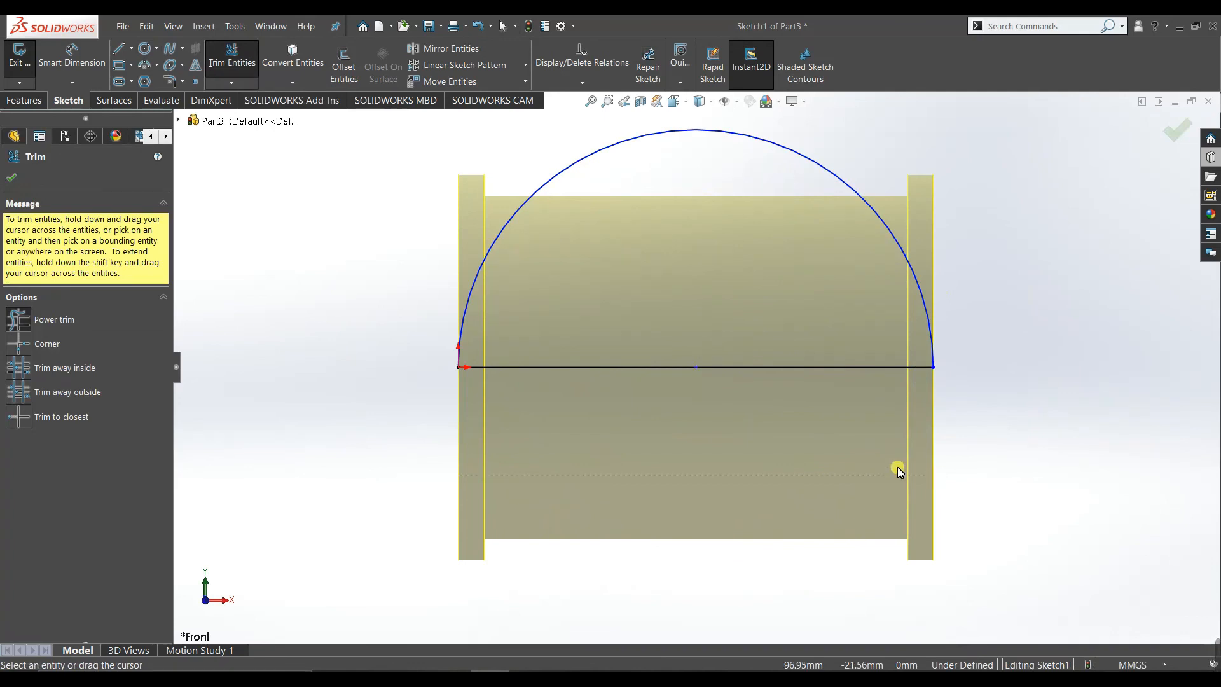
left_click(14, 182)
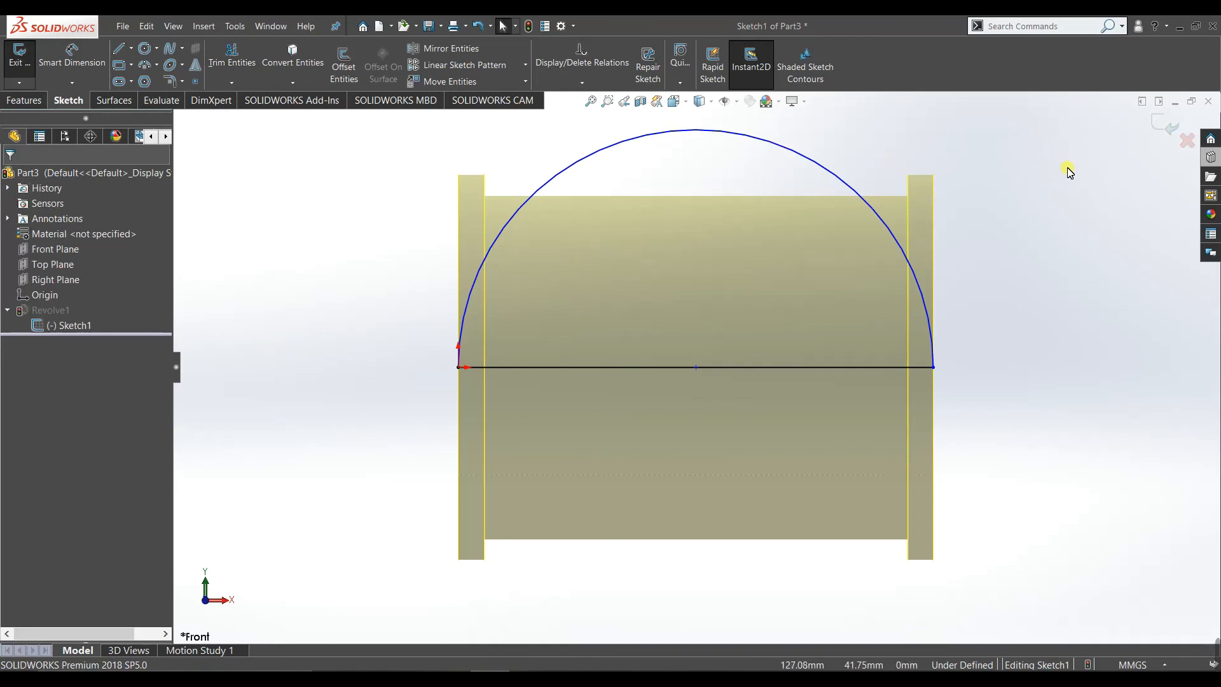
Exit the sketch to rebuild the revolve with the semicircular profile and inspect the resulting sphere from several angles
left_click(1163, 123)
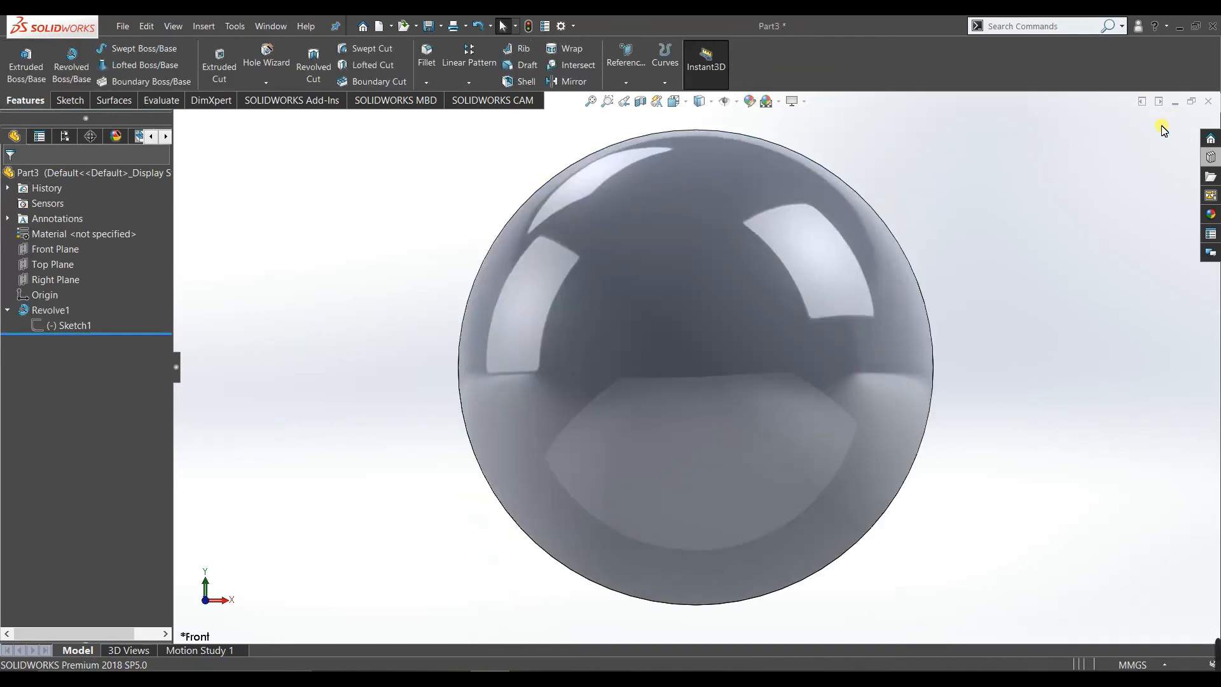
middle_click_drag(999, 275, 654, 594)
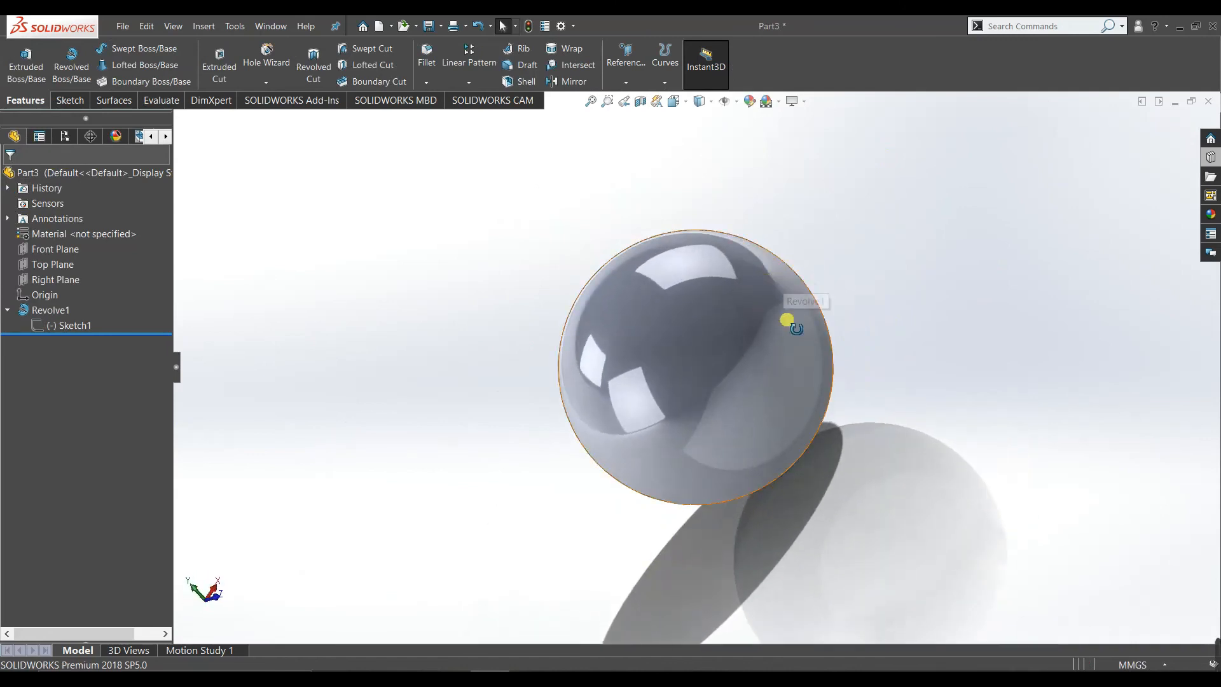
middle_click_drag(787, 321, 881, 568)
key("Escape")
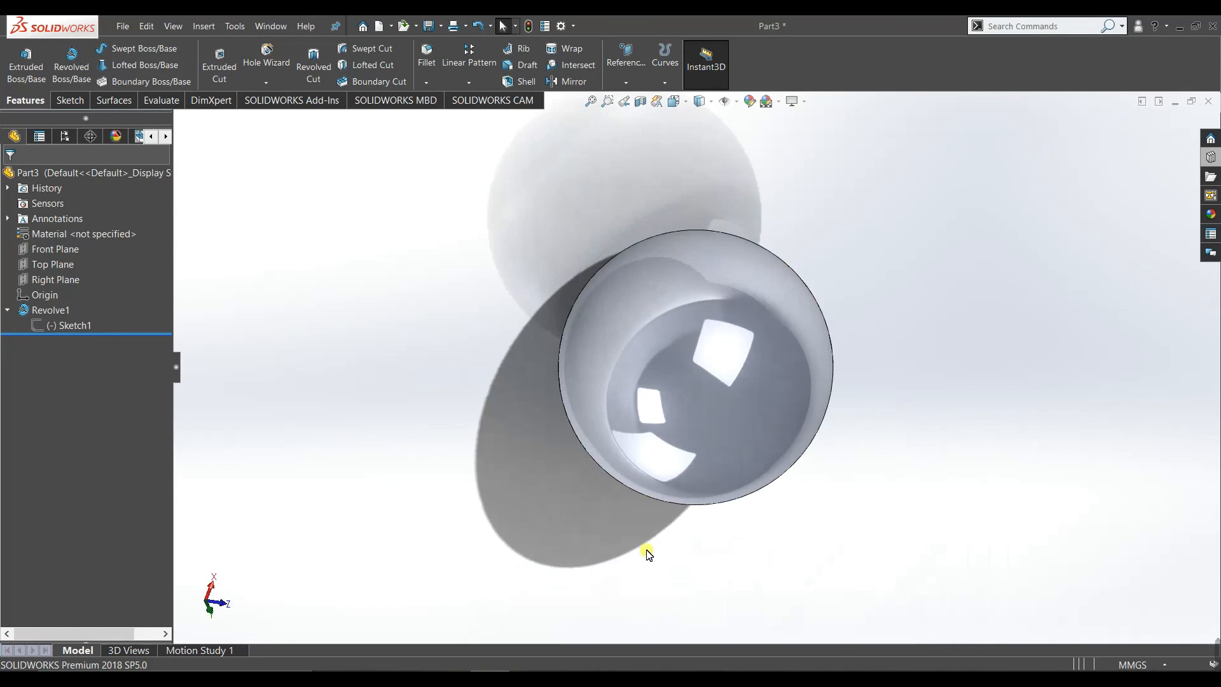
mouse_move(784, 294)
middle_mouse_down()
mouse_move(643, 464)
mouse_move(545, 553)
mouse_move(546, 582)
mouse_move(562, 566)
middle_mouse_up()
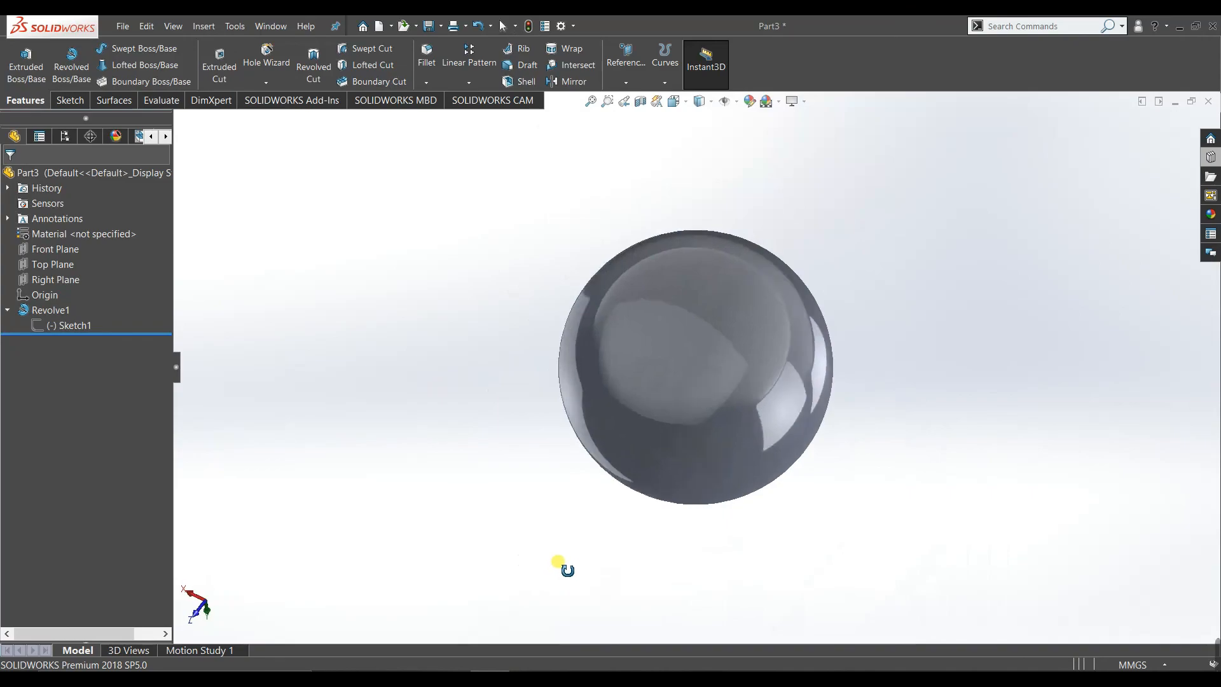